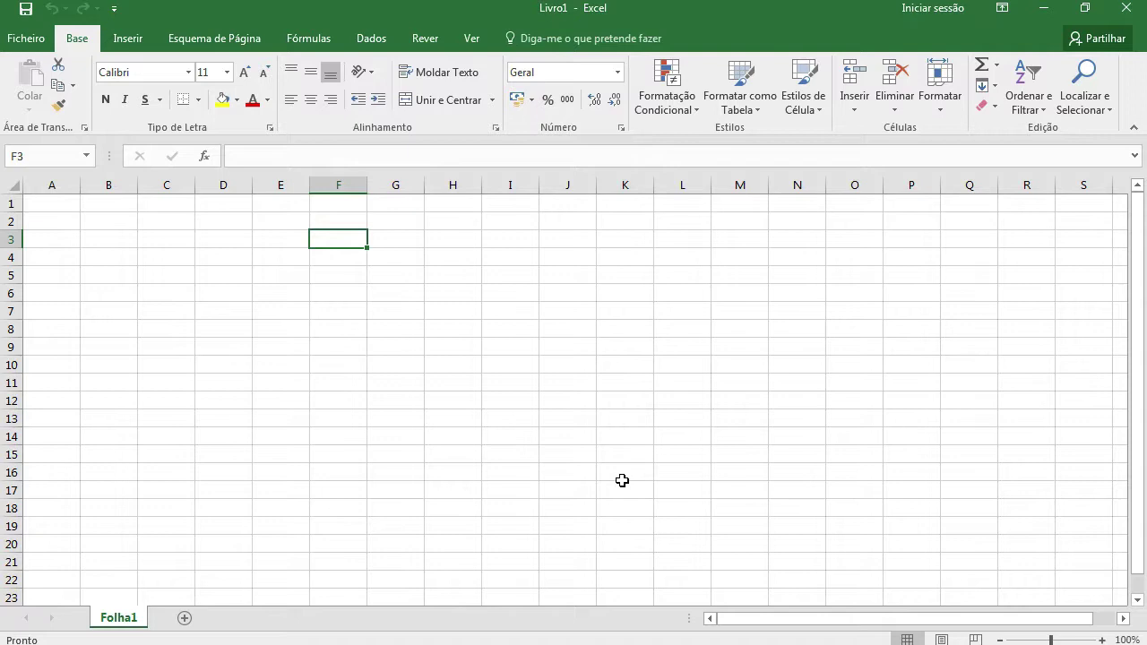
key("Left")
key("Left")
key("Left")
key("Up")
key("Left")
key("Left")
key("Down")
key("Right")
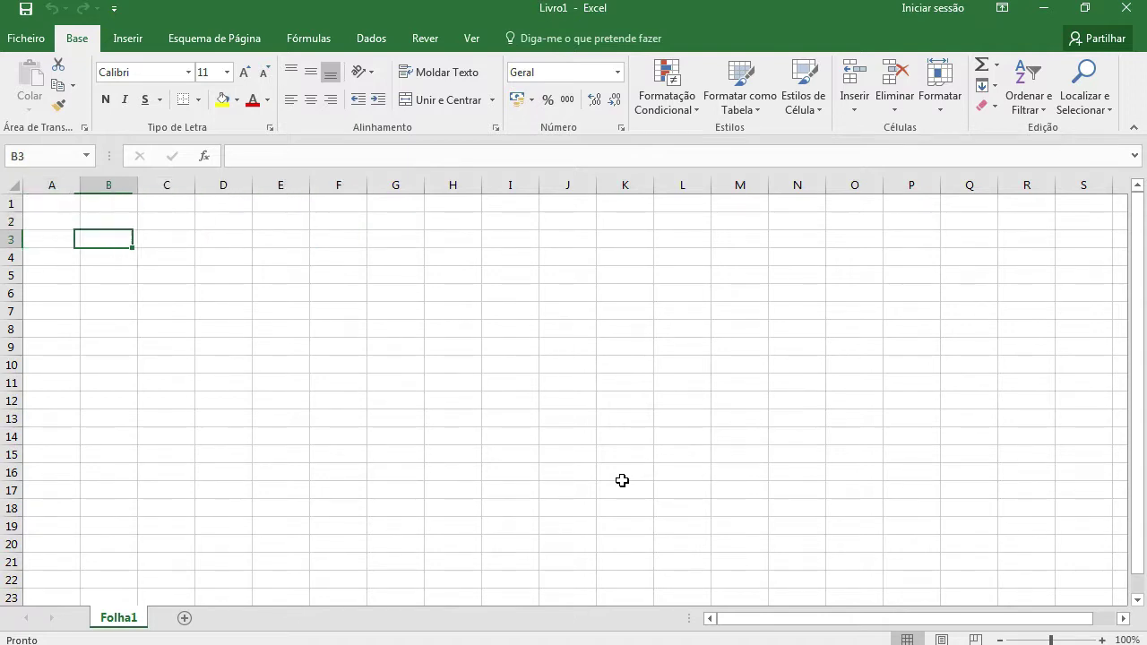
type("M")
type("ATRÍCULA")
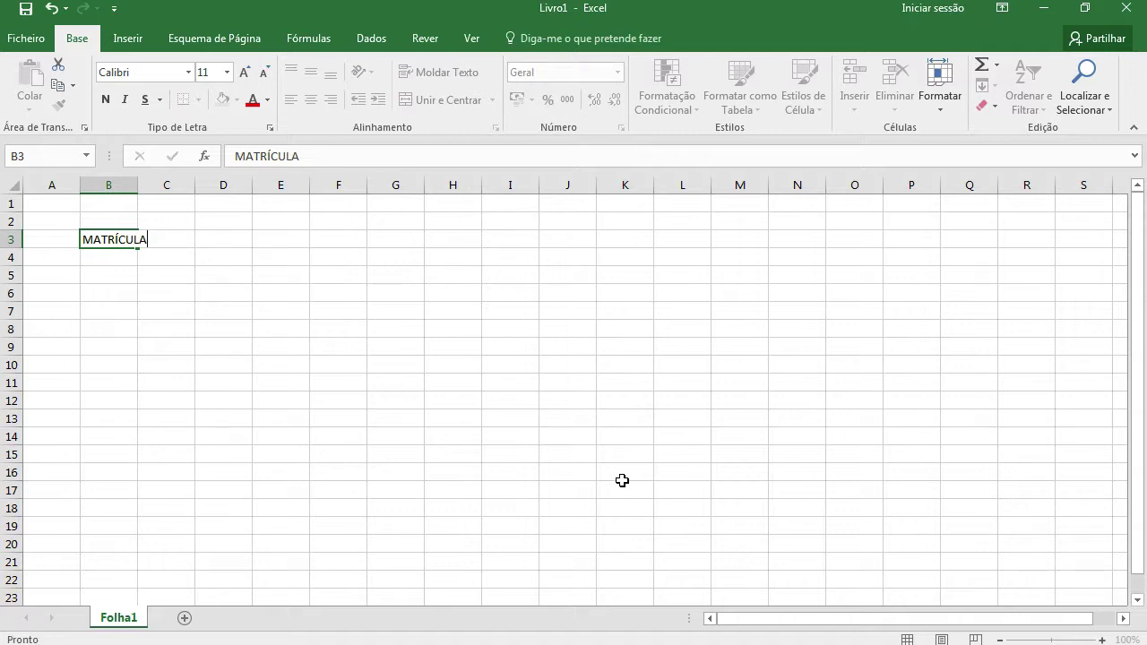
key("Return")
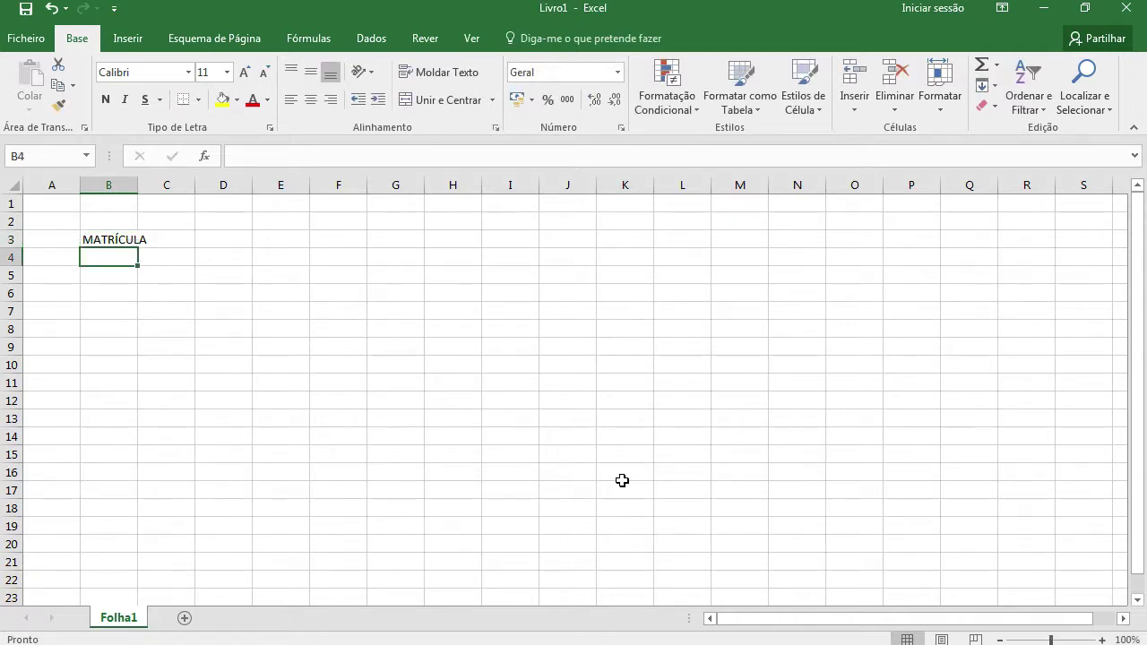
type("45-PM-")
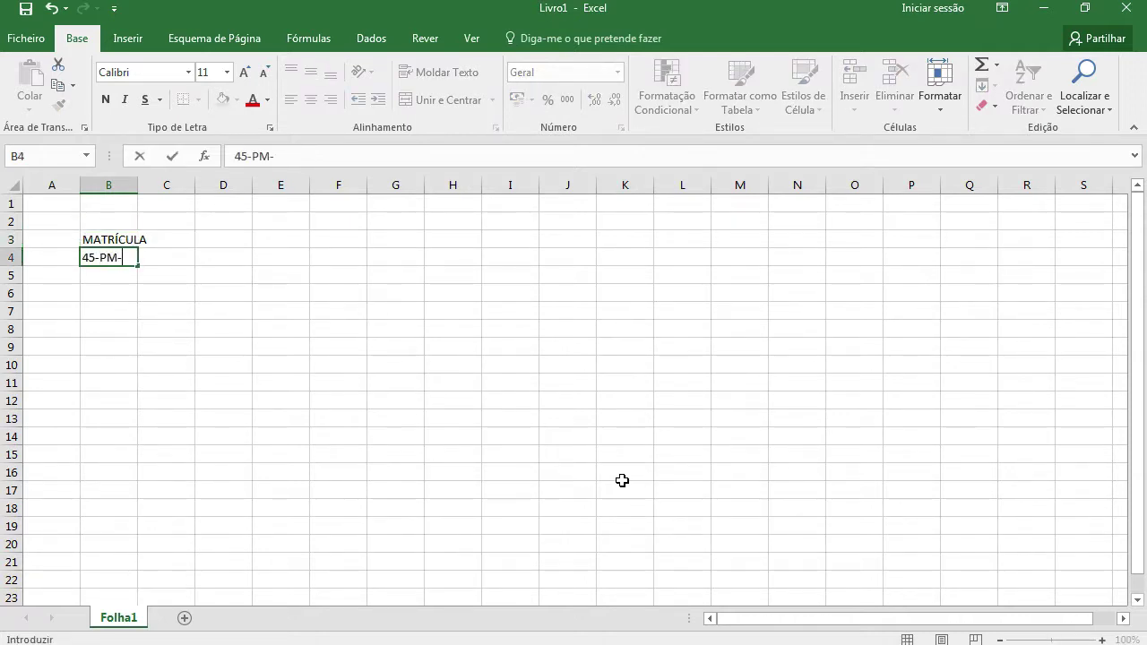
type("68")
key("Return")
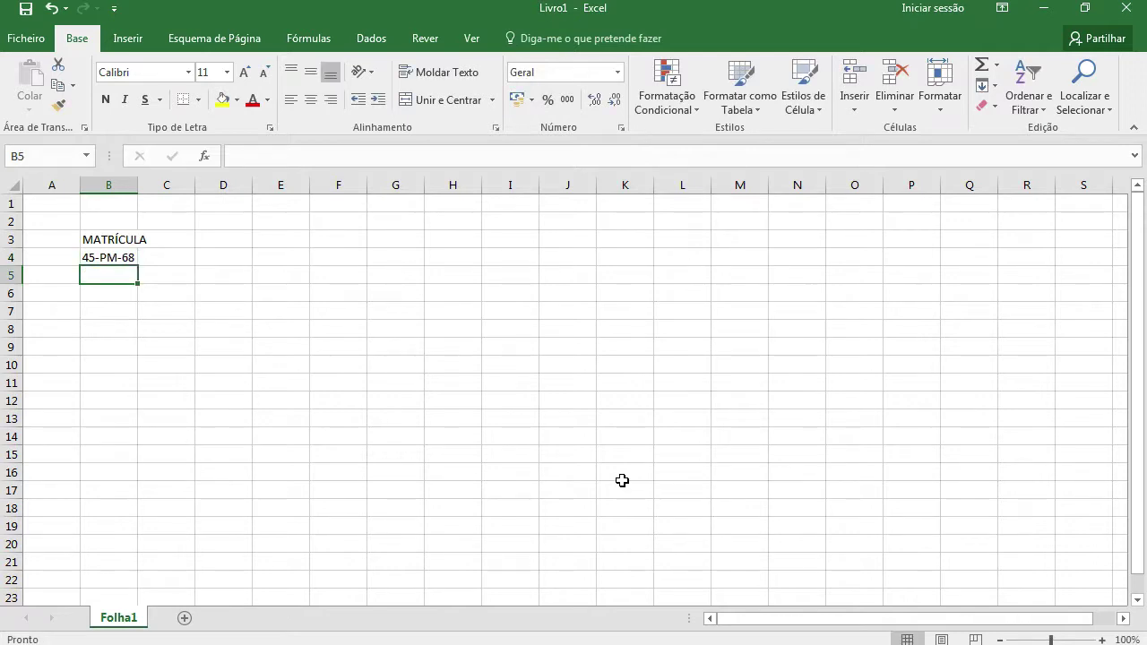
Add the plates 45-PM-69, 45-PM-70 and 45-PM-71 in B5:B7.
type("45-PM-")
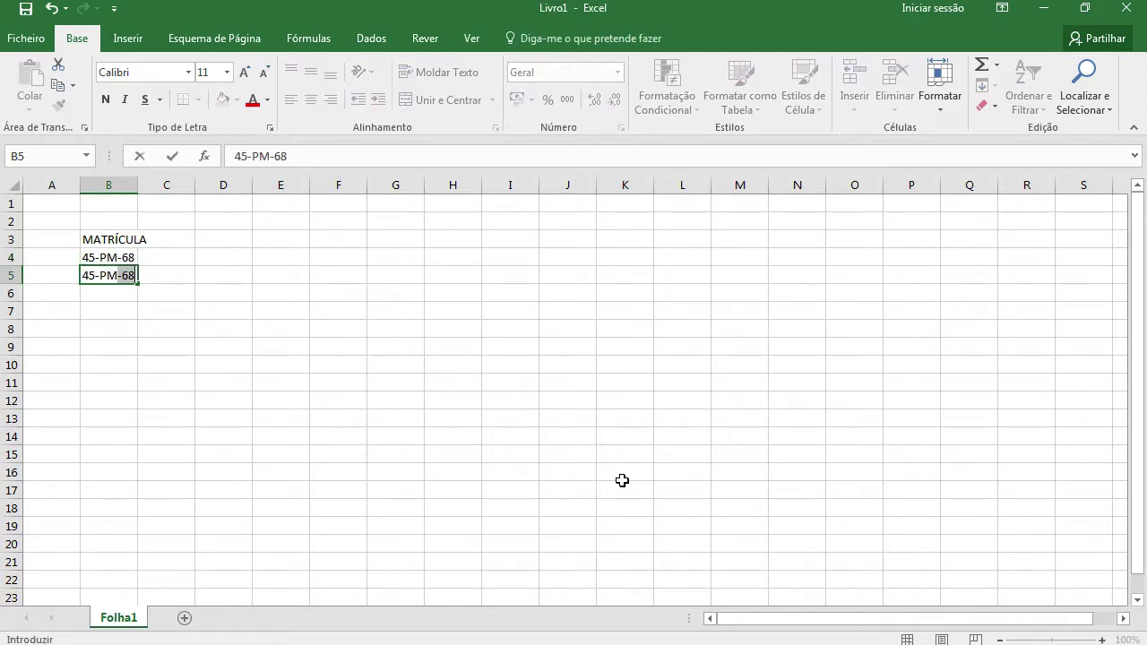
key("BackSpace")
key("BackSpace")
type("-69")
key("Return")
type("45")
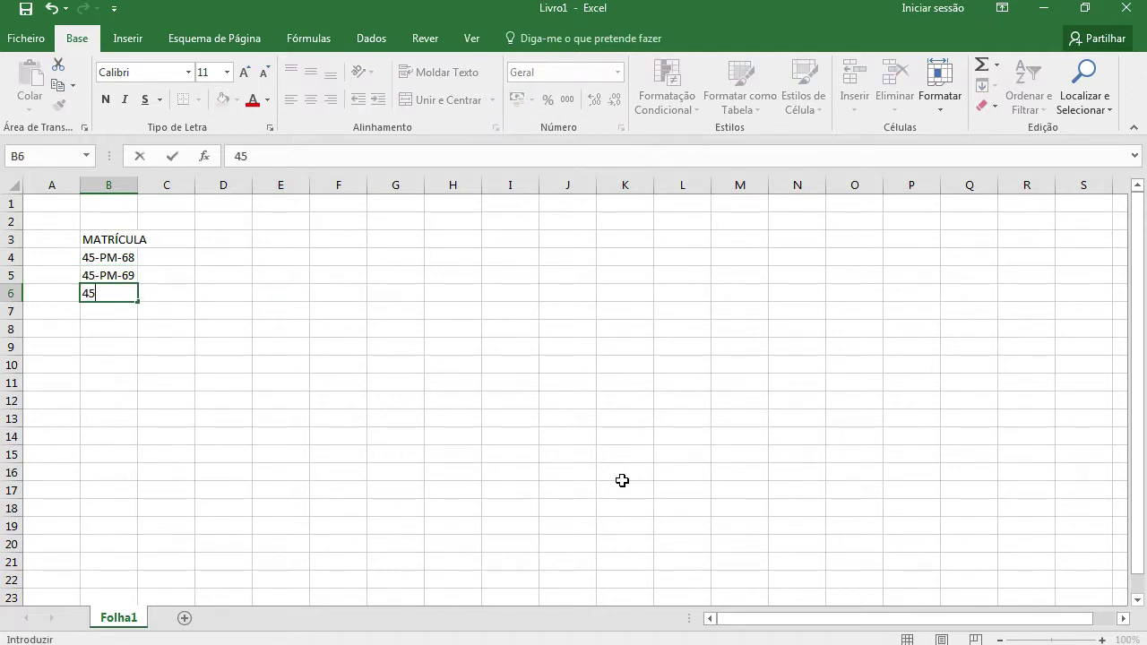
type("-PM-")
type("70")
key("Return")
type("45-")
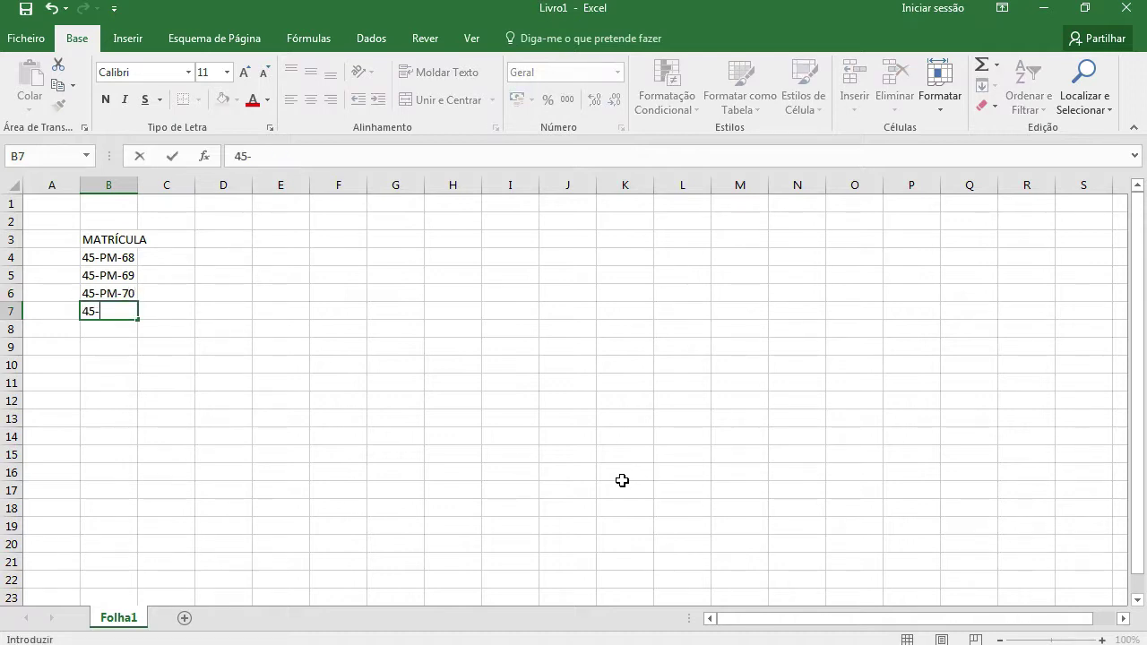
type("PM-71")
key("Tab")
key("Up")
key("Up")
key("Up")
key("Up")
Enter the CILINDRADA heading in C3 with engine sizes 1000, 1500, 1248 and 3200.
key("Down")
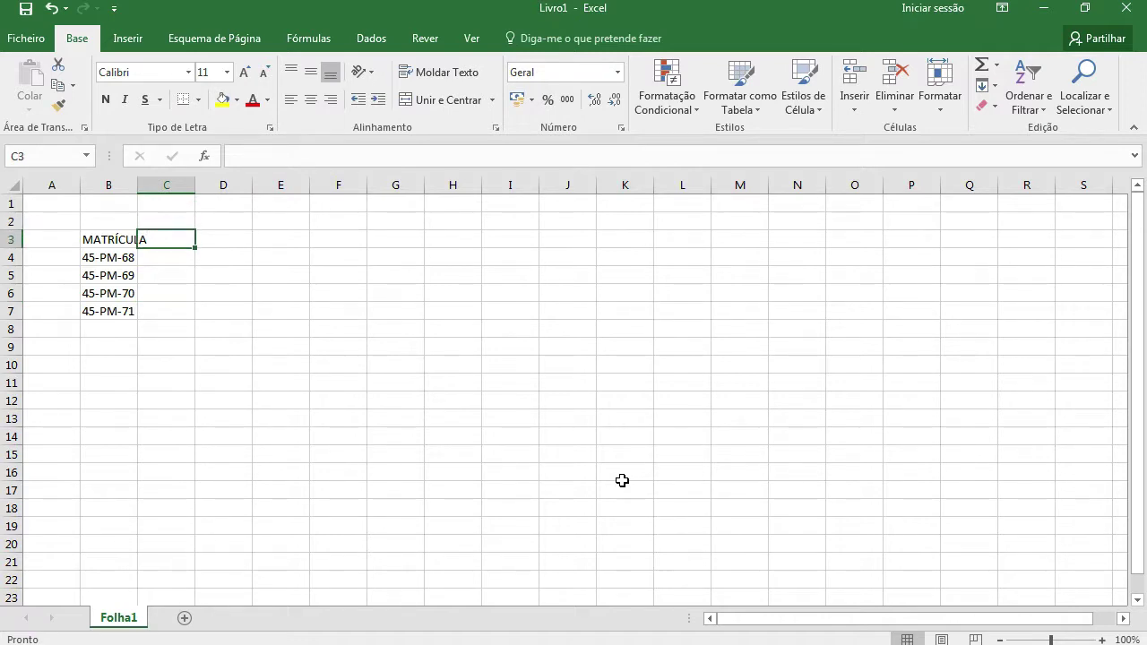
type("C")
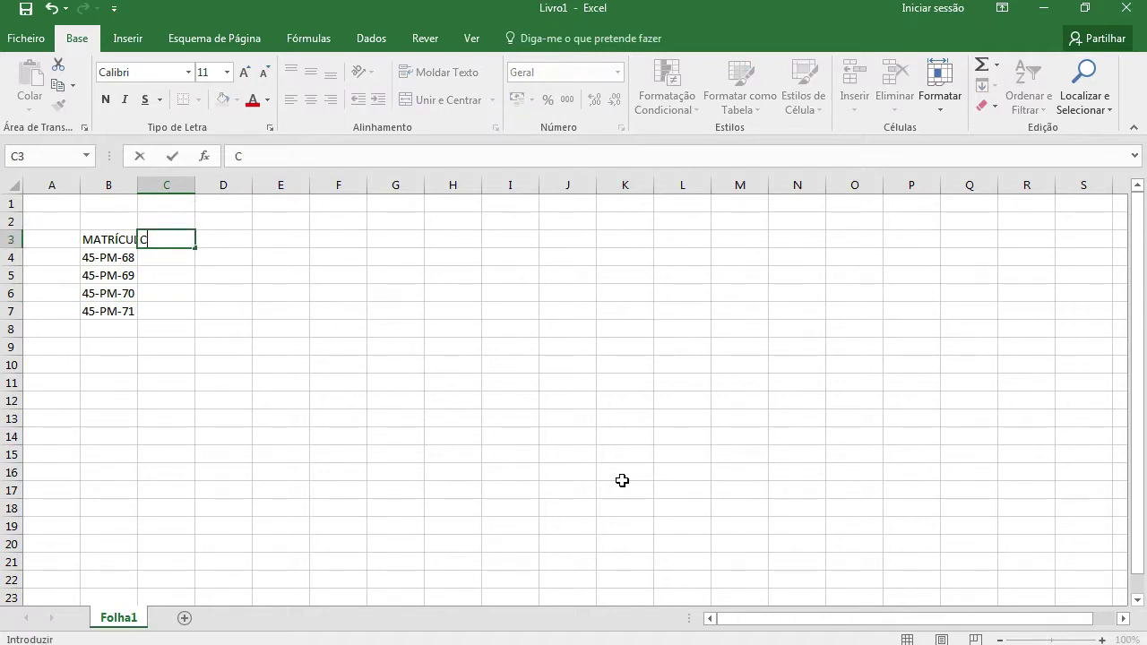
type("ILINDRADA")
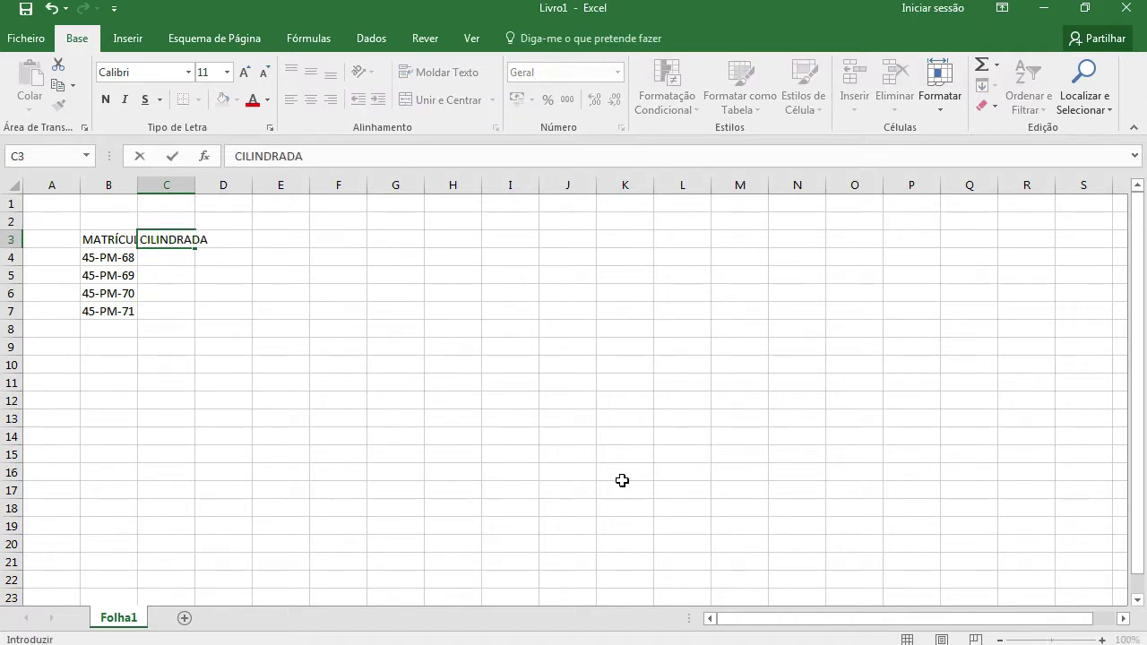
key("Return")
type("1000")
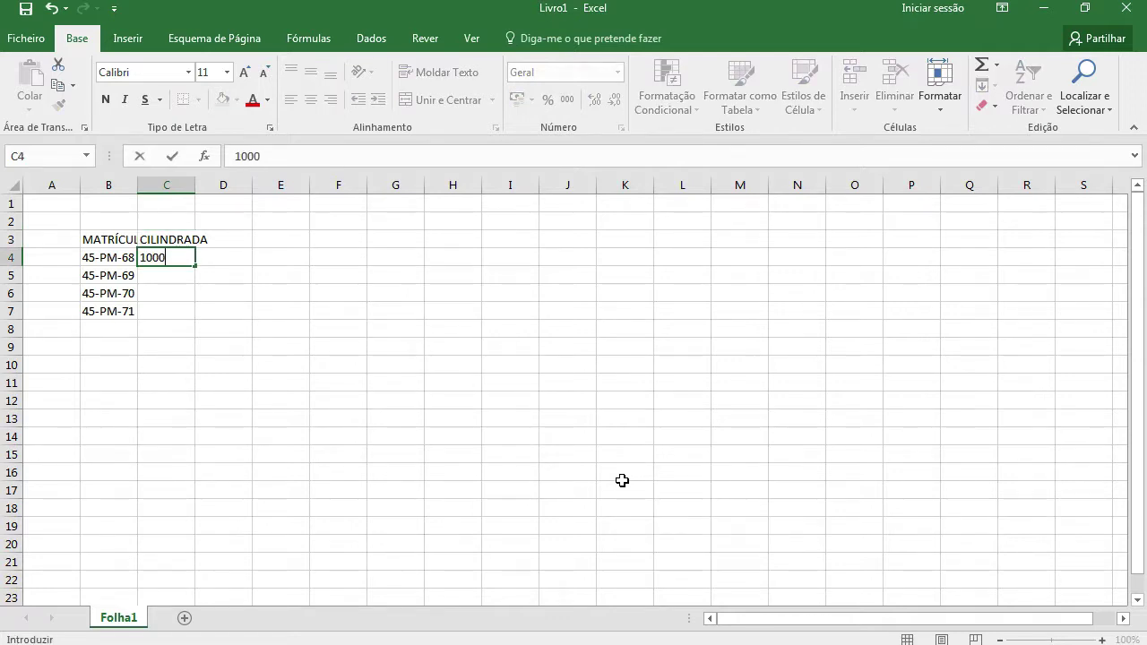
key("Return")
type("1500")
key("Return")
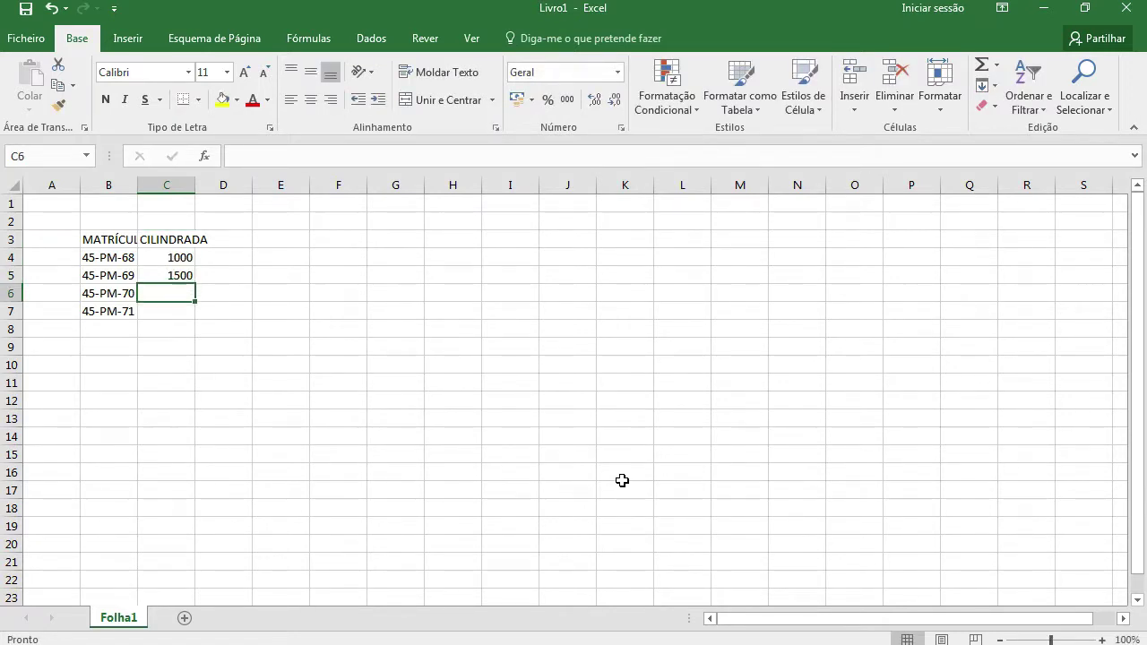
type("1248")
key("Return")
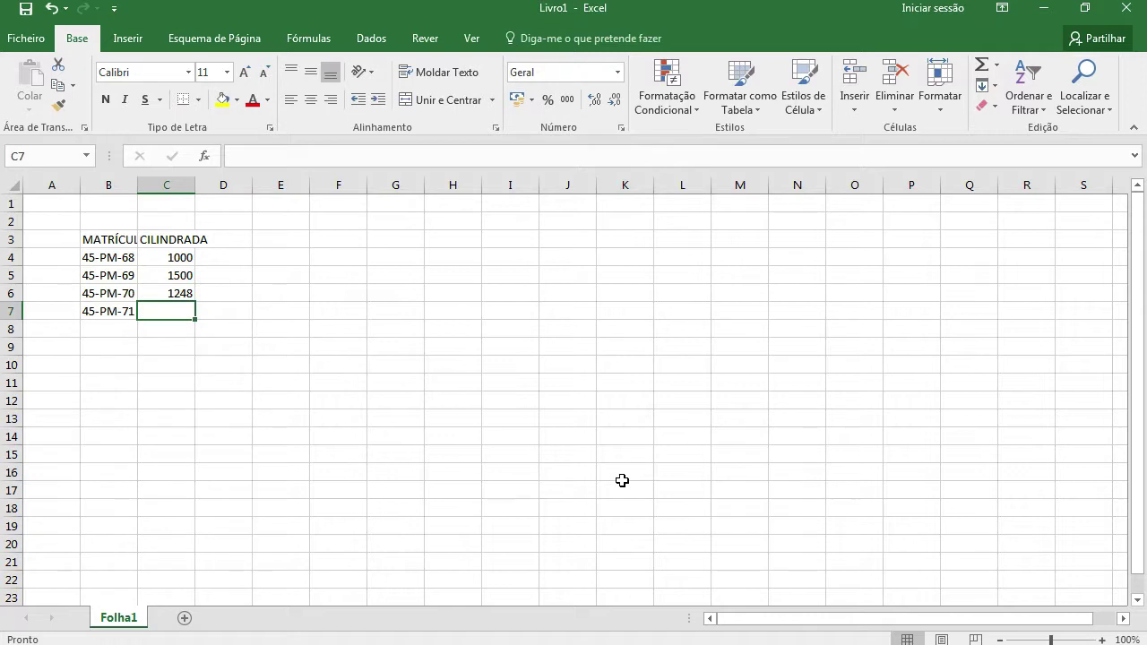
type("3200")
key("Return")
Add the headings IMPOSTO, REDUÇÃO and A PAGAR in D3, E3 and F3.
key("Up")
key("Up")
key("Right")
key("Up")
key("Up")
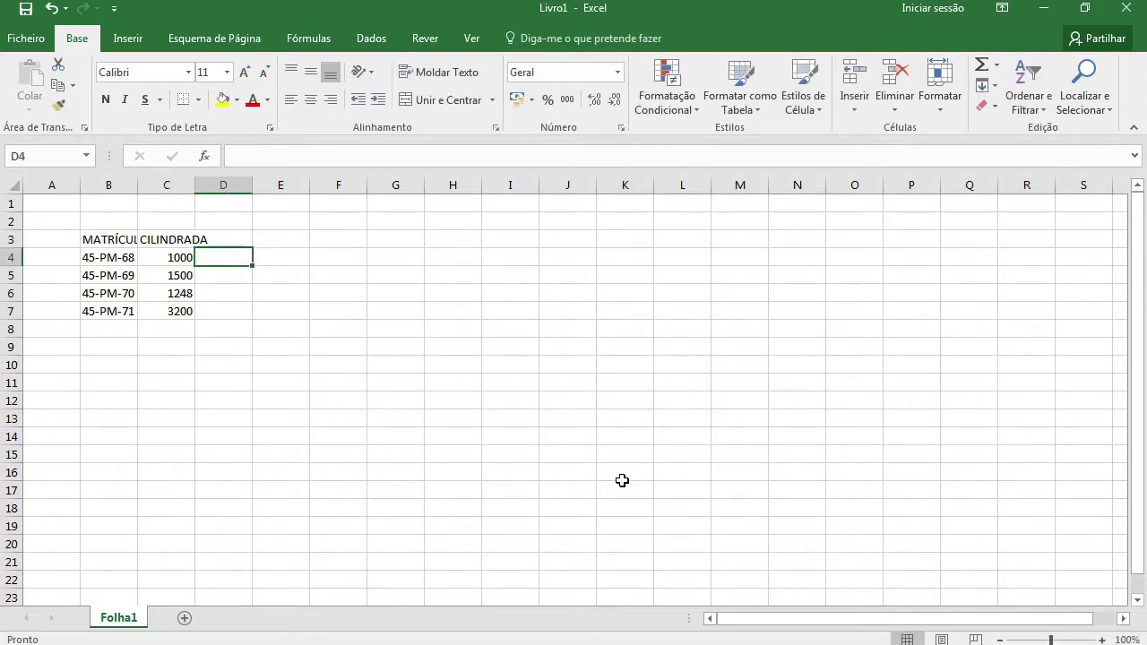
key("Up")
type("IMPOSTO")
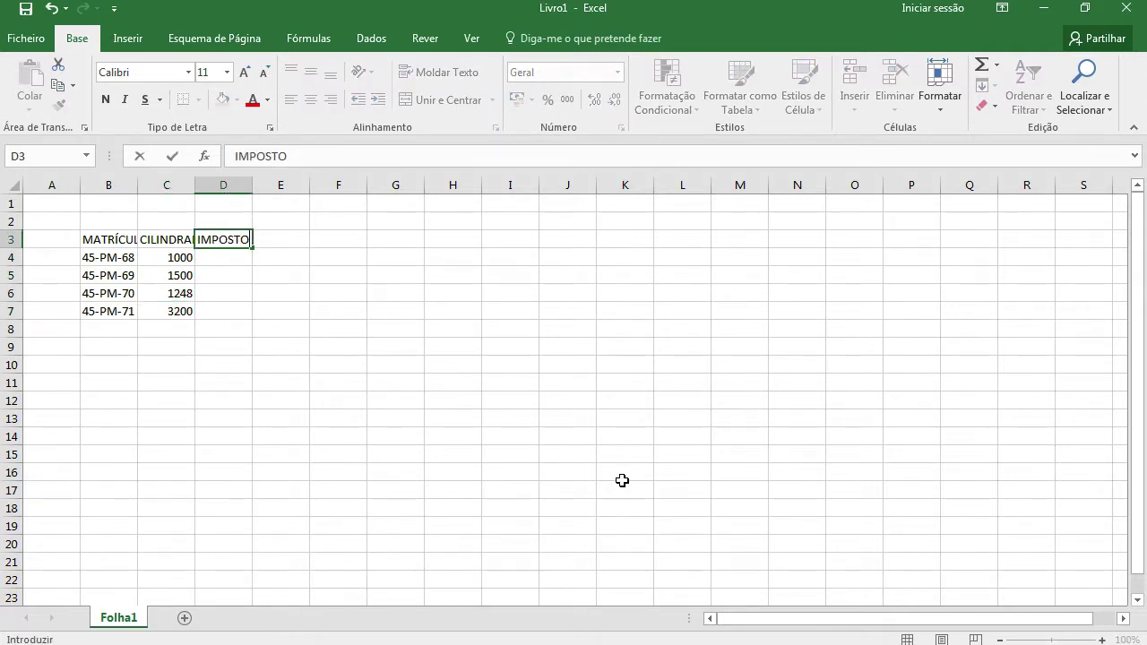
key("Return")
key("Up")
key("Right")
type("REDUÇ")
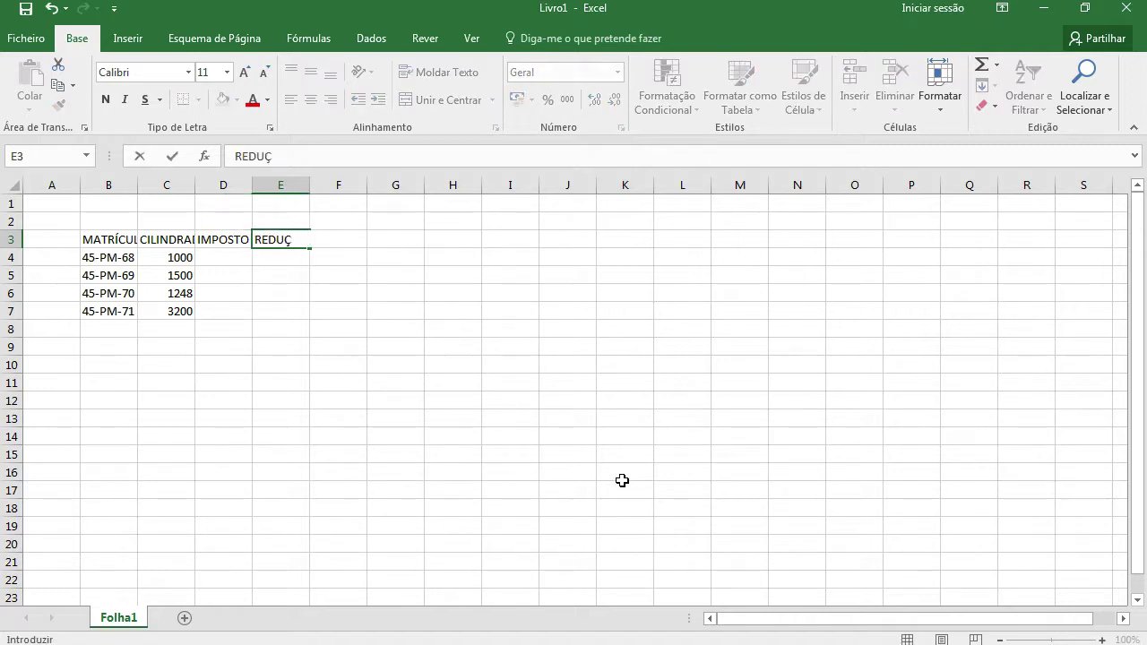
type("ÃO")
key("Right")
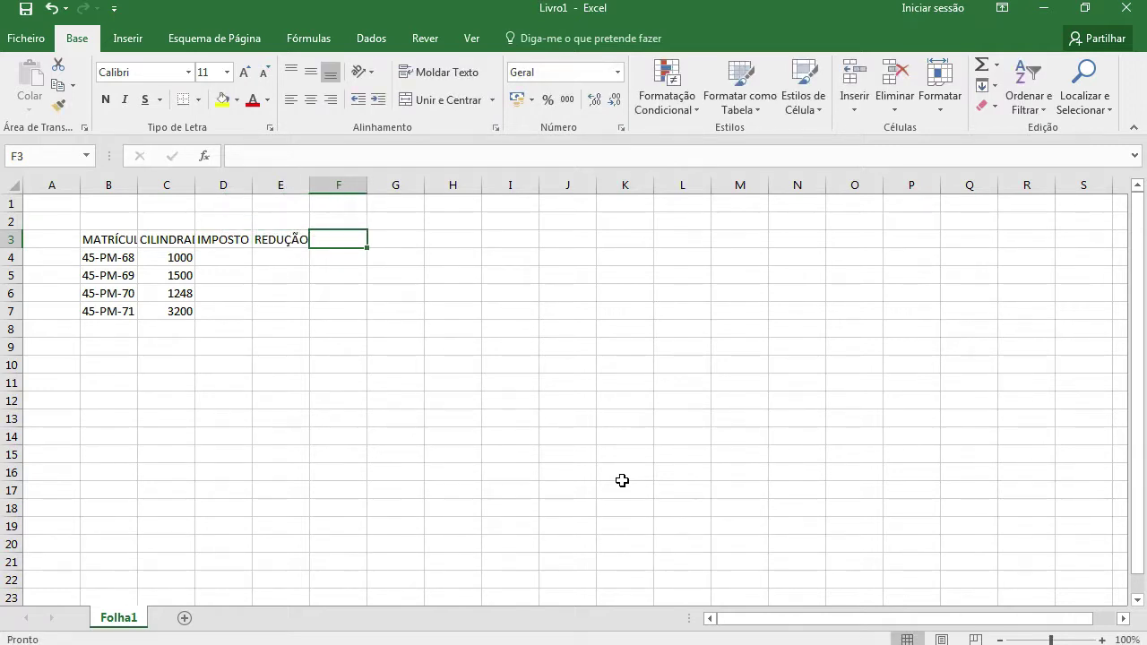
type("A PAGAR")
key("Return")
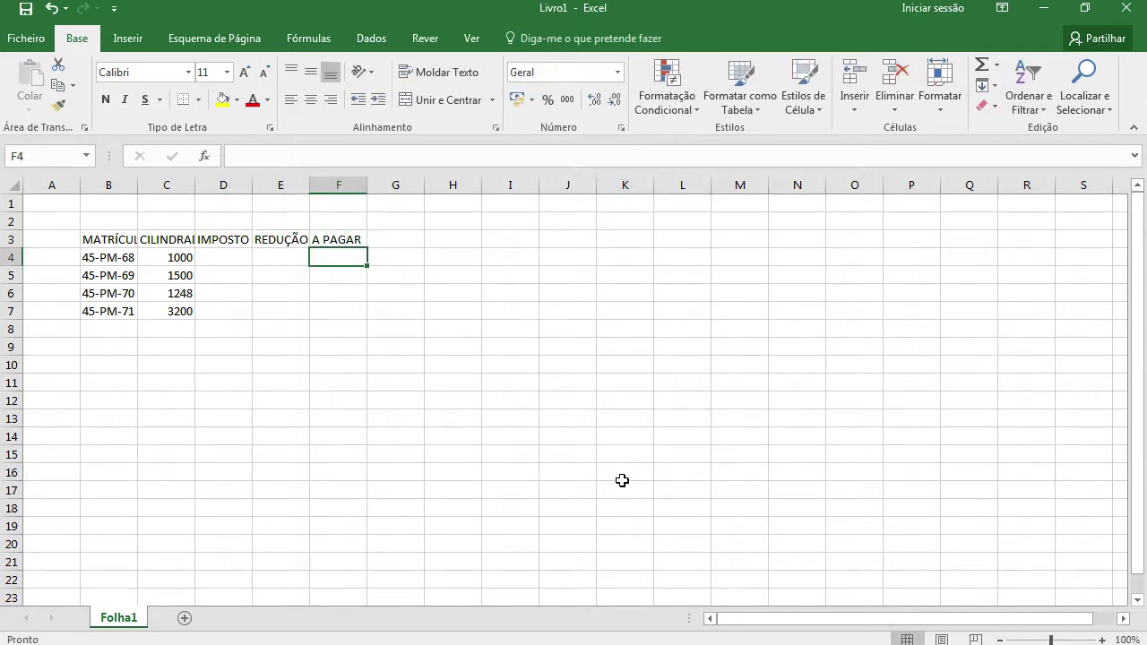
key("Down")
key("Down")
key("Left")
key("Left")
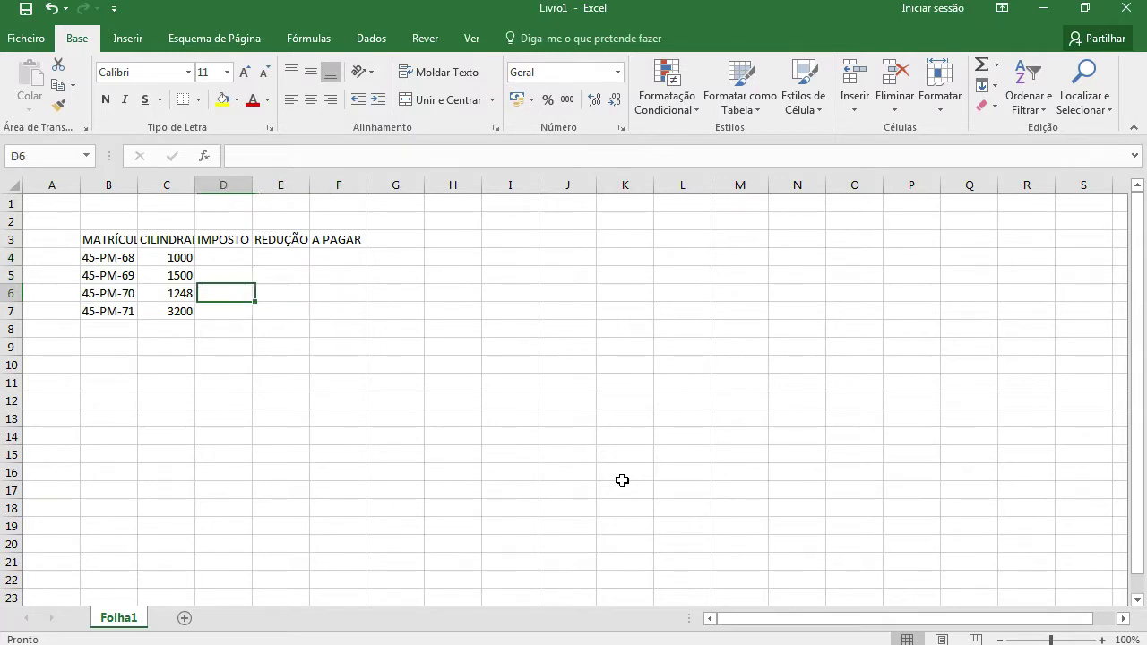
key("Left")
key("Left")
key("Down")
key("Down")
key("Down")
Enter the rate table labels CILINDRADA, Até 1250 and Mais de 1250 in B9:B11.
type("C")
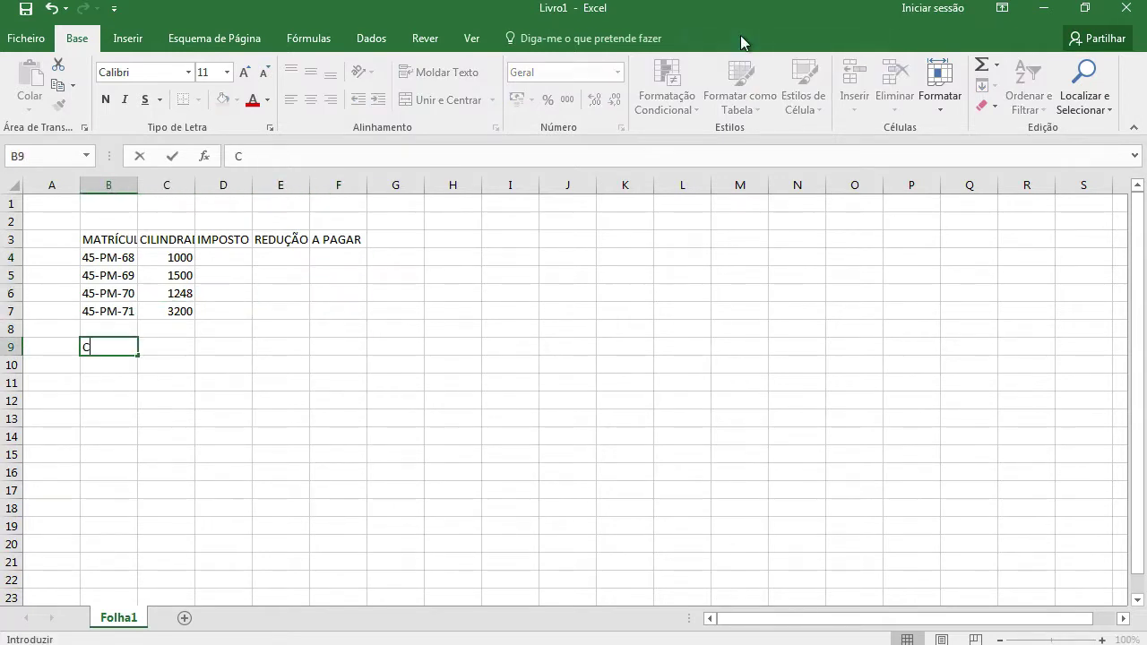
type("ILINDRADA")
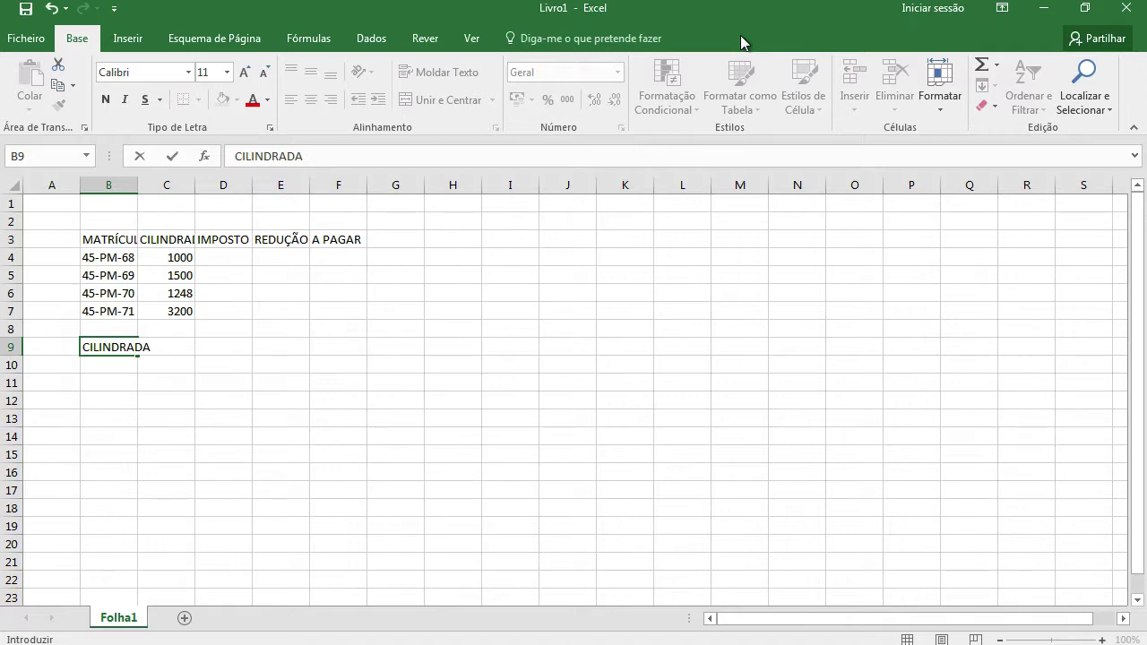
key("Return")
type("A")
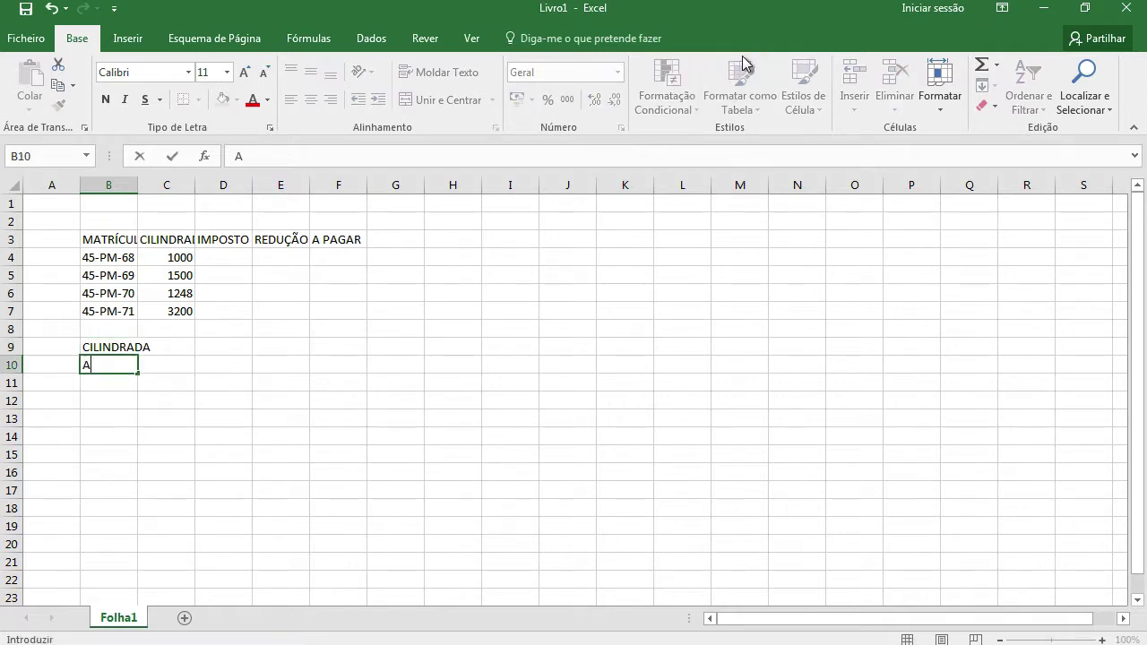
type("té ")
type("1250")
key("Return")
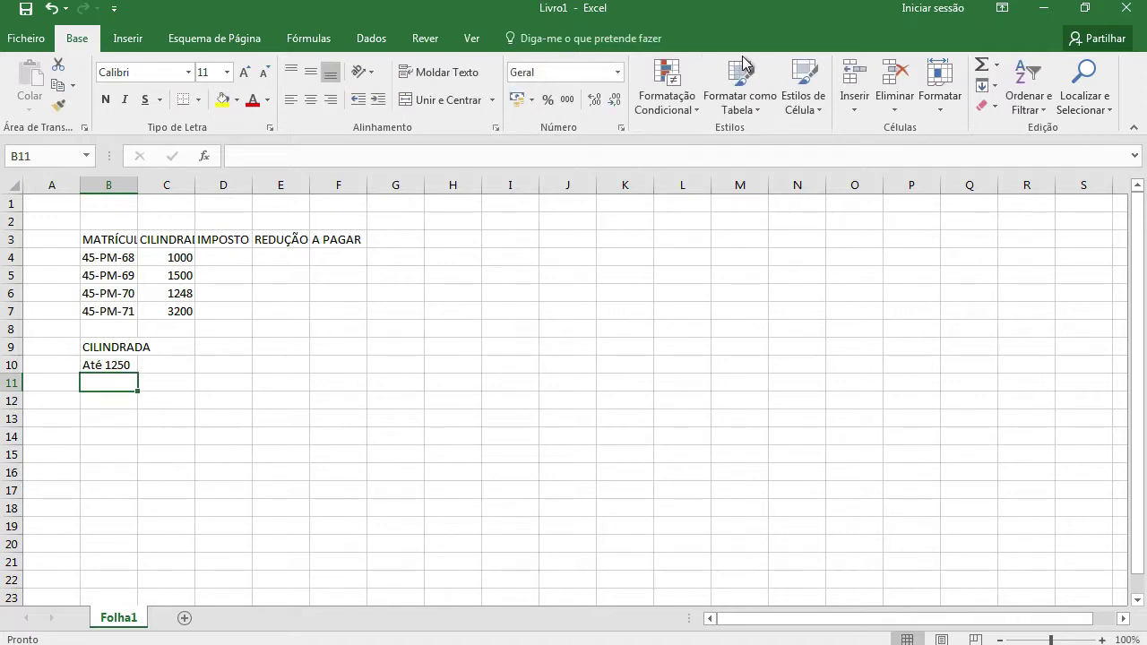
type("Mais de ")
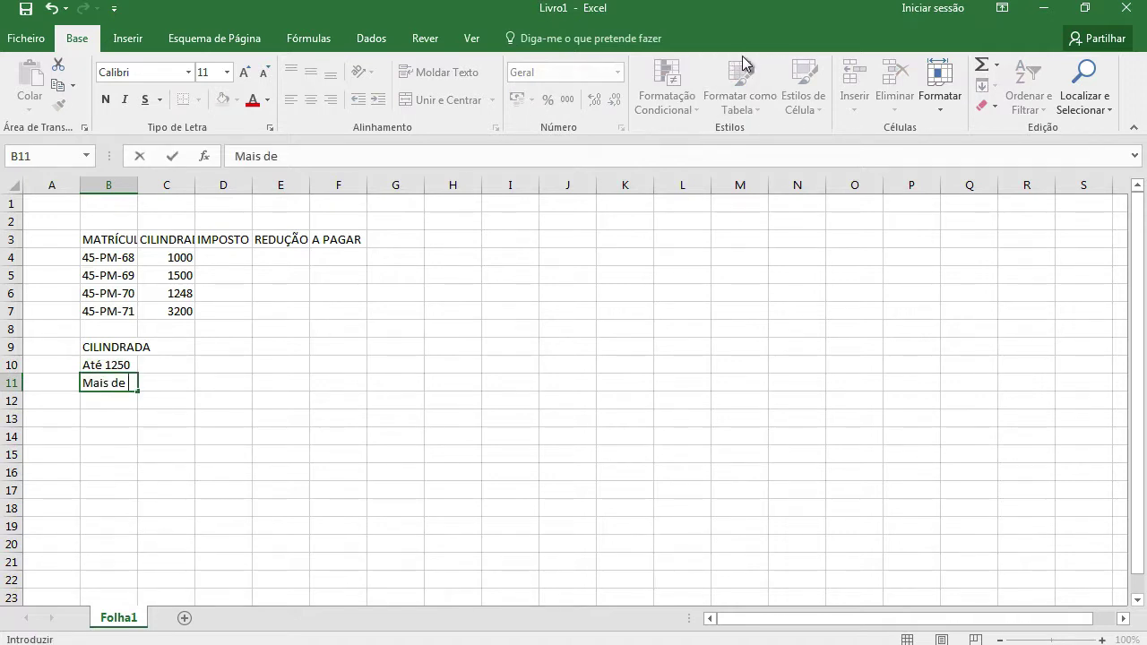
type("1250")
key("Tab")
Add the column headers VALOR POR CC in C9 and REDUÇÃO in D9.
key("Right")
key("Up")
key("Up")
key("Left")
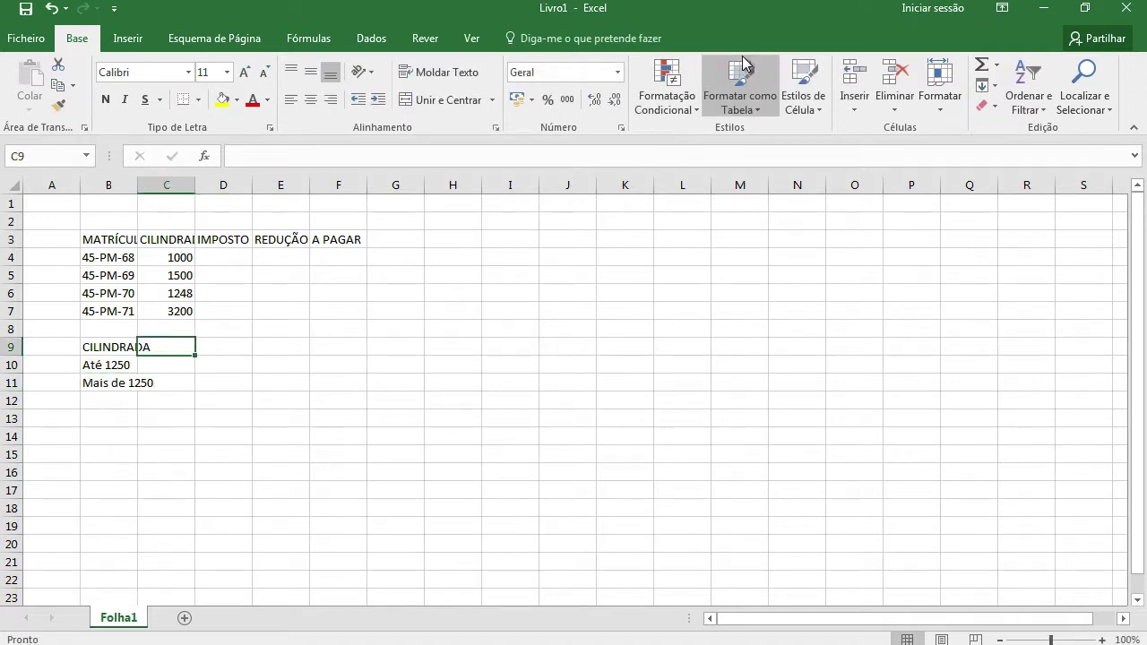
type("Valor")
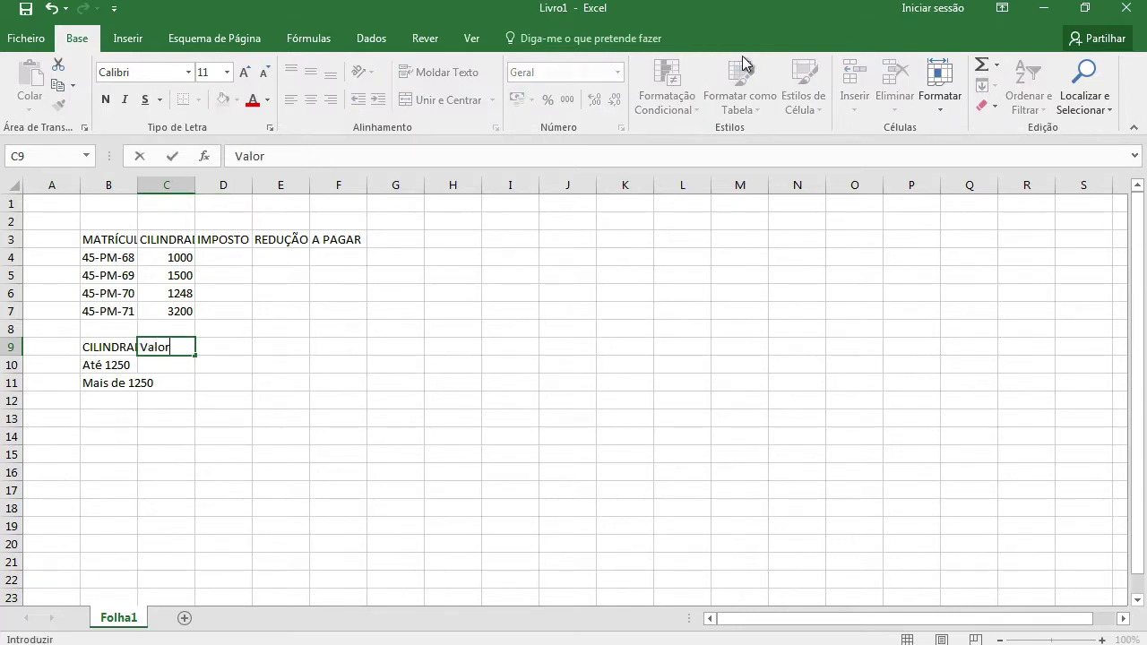
key("BackSpace")
key("BackSpace")
key("BackSpace")
key("BackSpace")
type("LOR")
key("BackSpace")
key("BackSpace")
key("BackSpace")
type("ALOR POR CC")
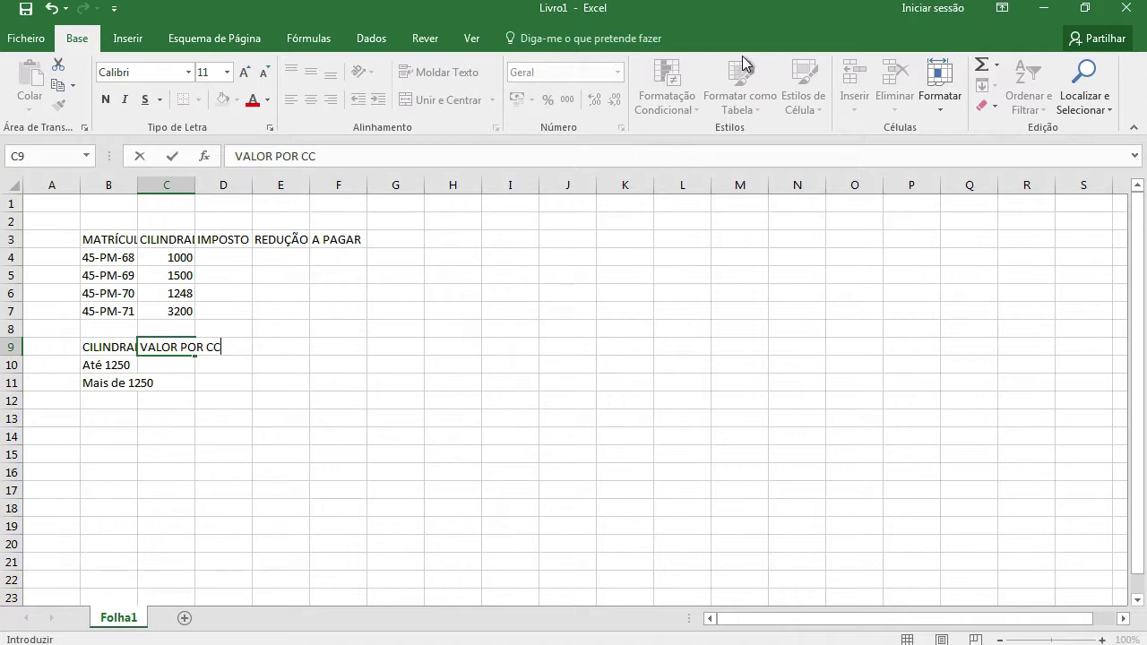
key("Return")
key("Up")
key("Right")
type("RED")
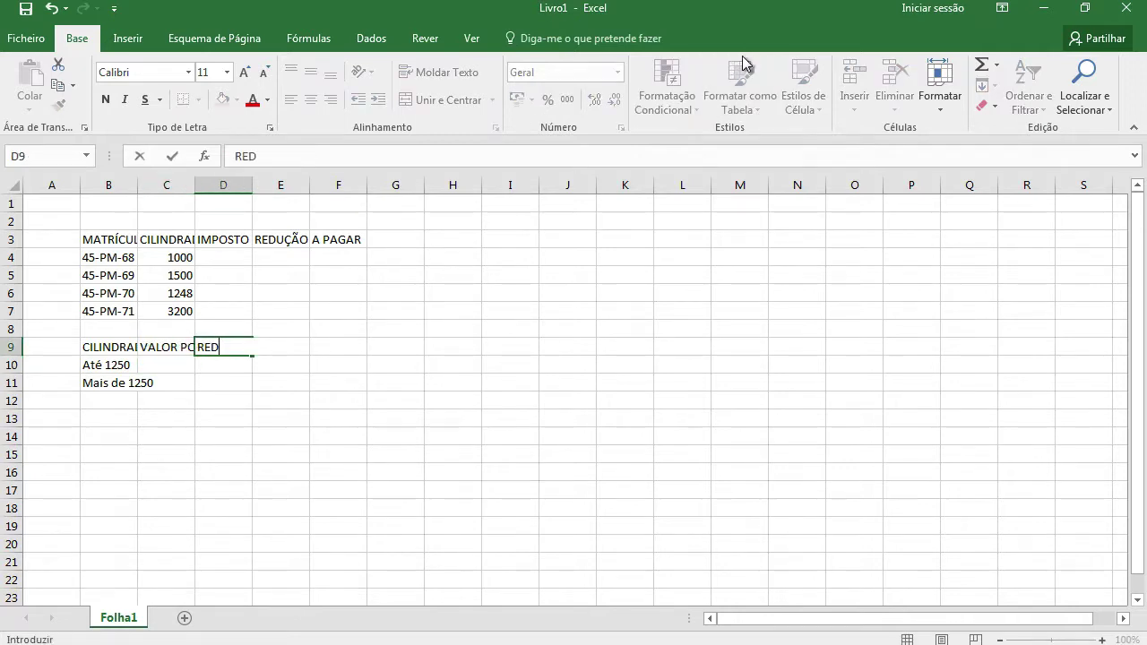
type("UÇÃO")
key("Return")
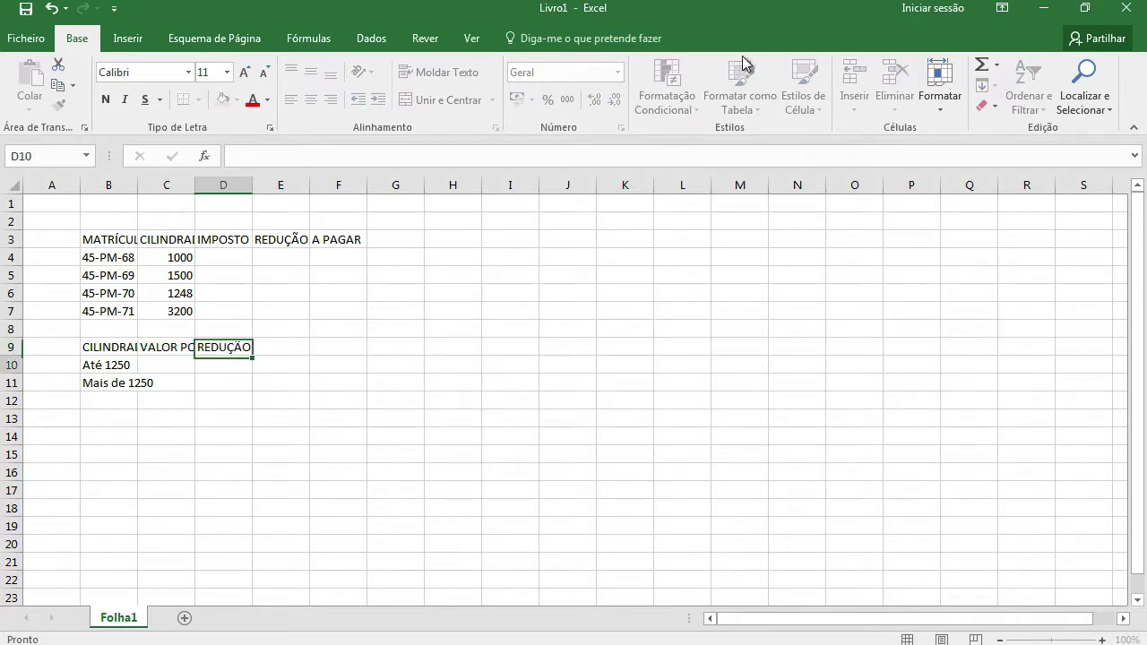
Enter the per-cc rates 0,90 and 4,25 in C10:C11.
key("Left")
type("0,90")
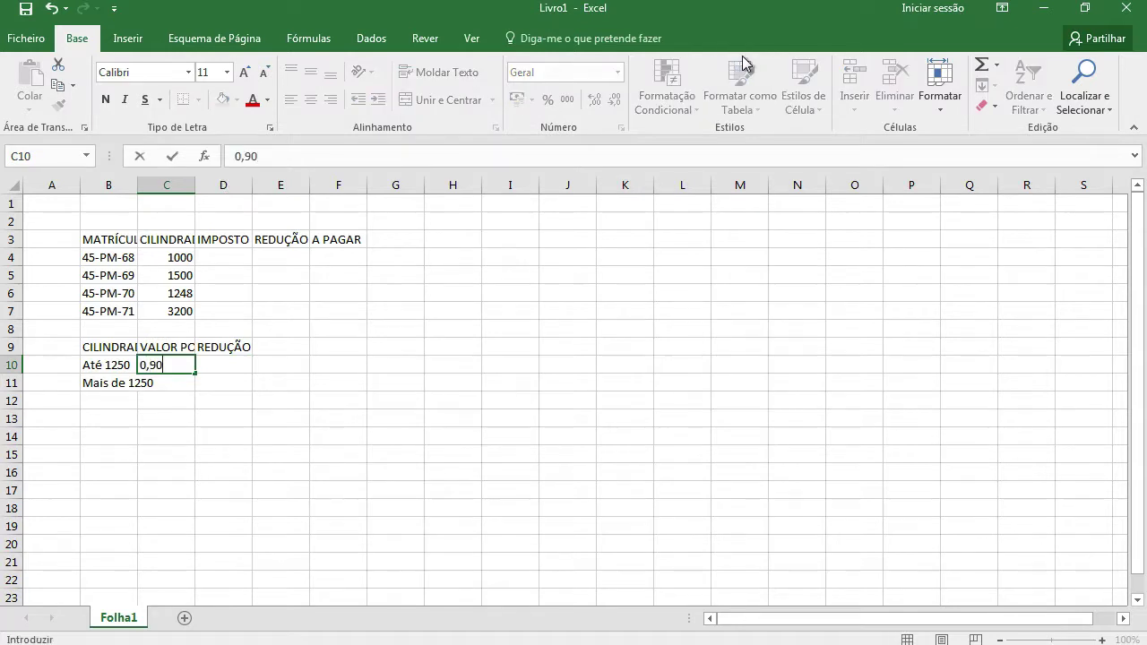
key("Return")
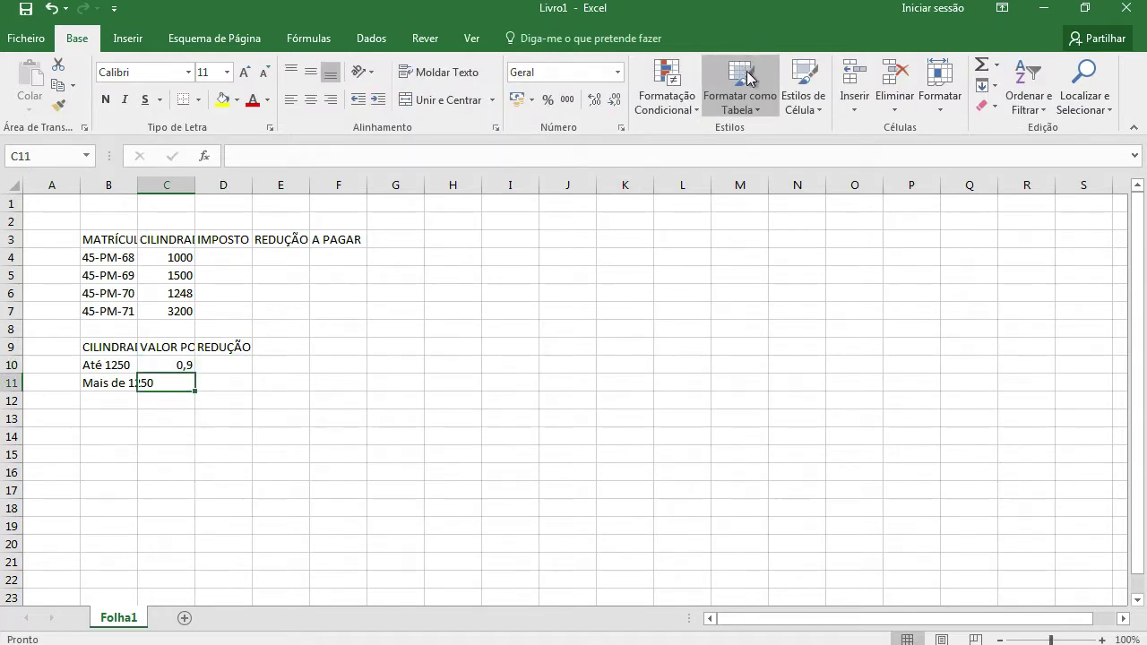
type("4,25")
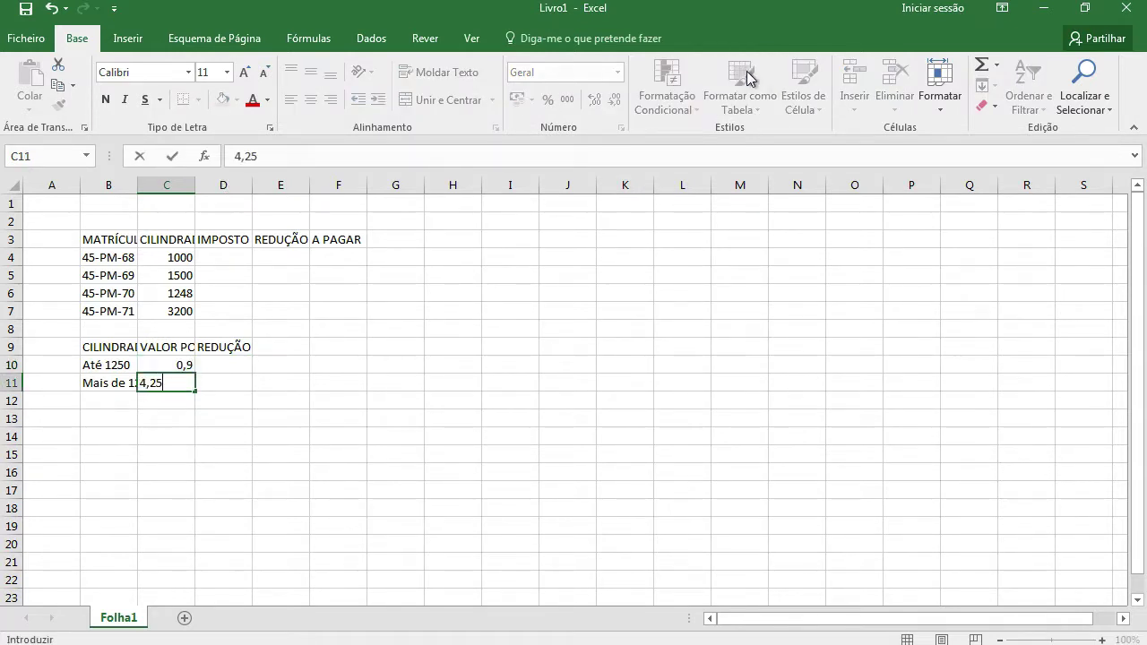
key("Up")
Enter the reductions 670,00 and 4857,50 in D10:D11.
key("Right")
key("Up")
key("Down")
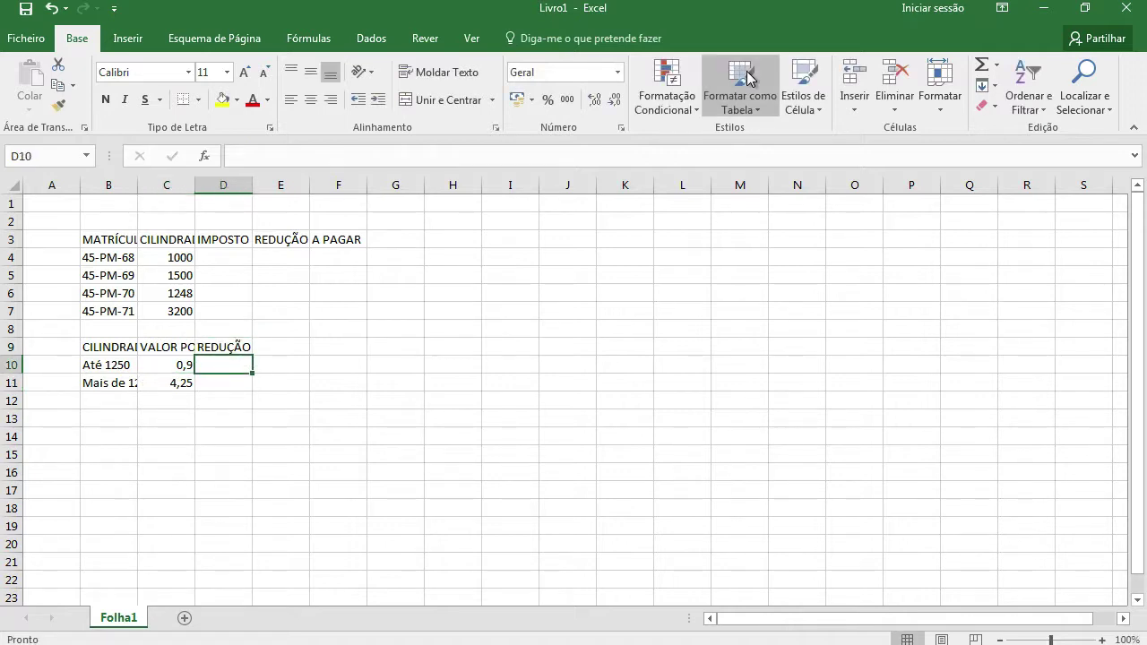
type("670,0")
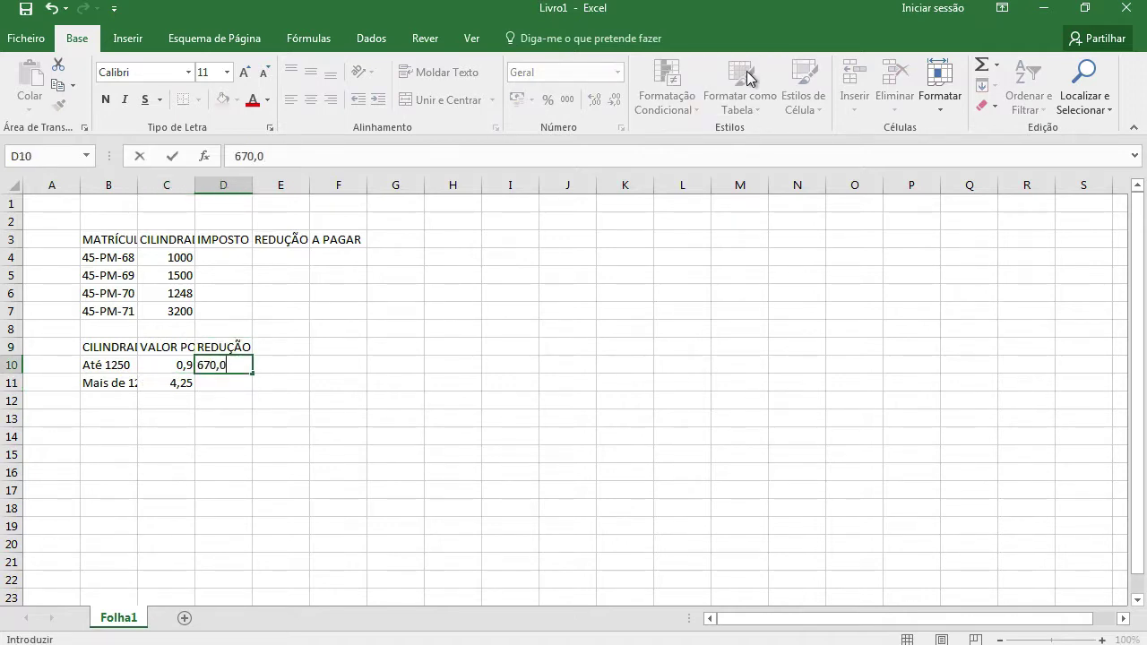
type("0")
key("Return")
type("48")
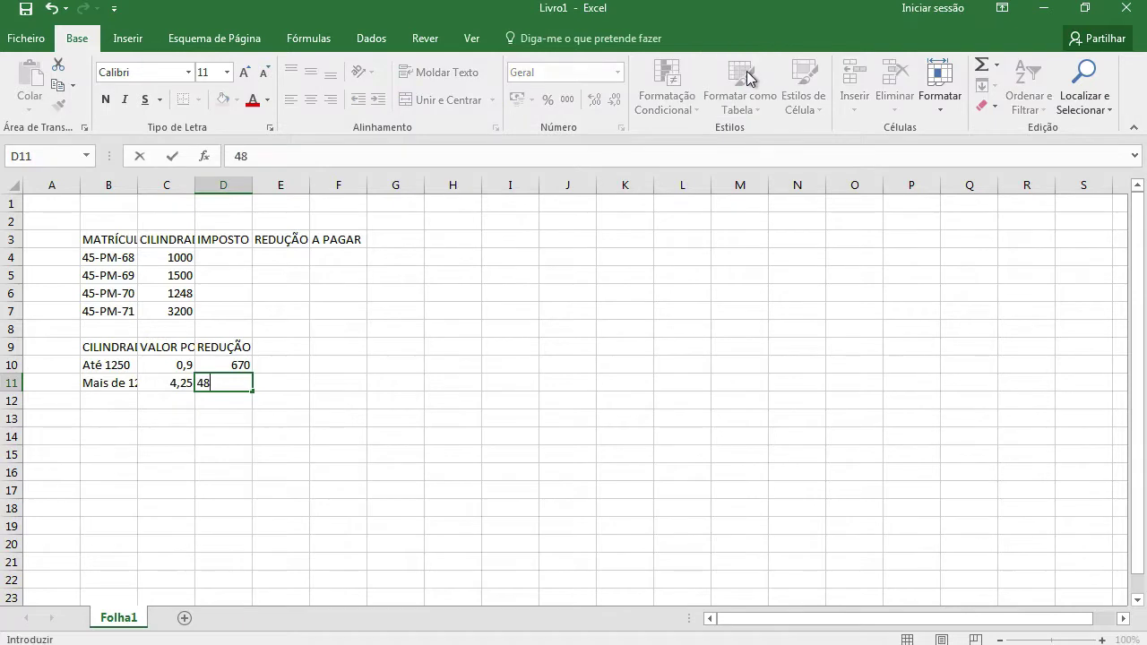
type("7")
key("BackSpace")
type("57,")
type("50")
key("ctrl+Return")
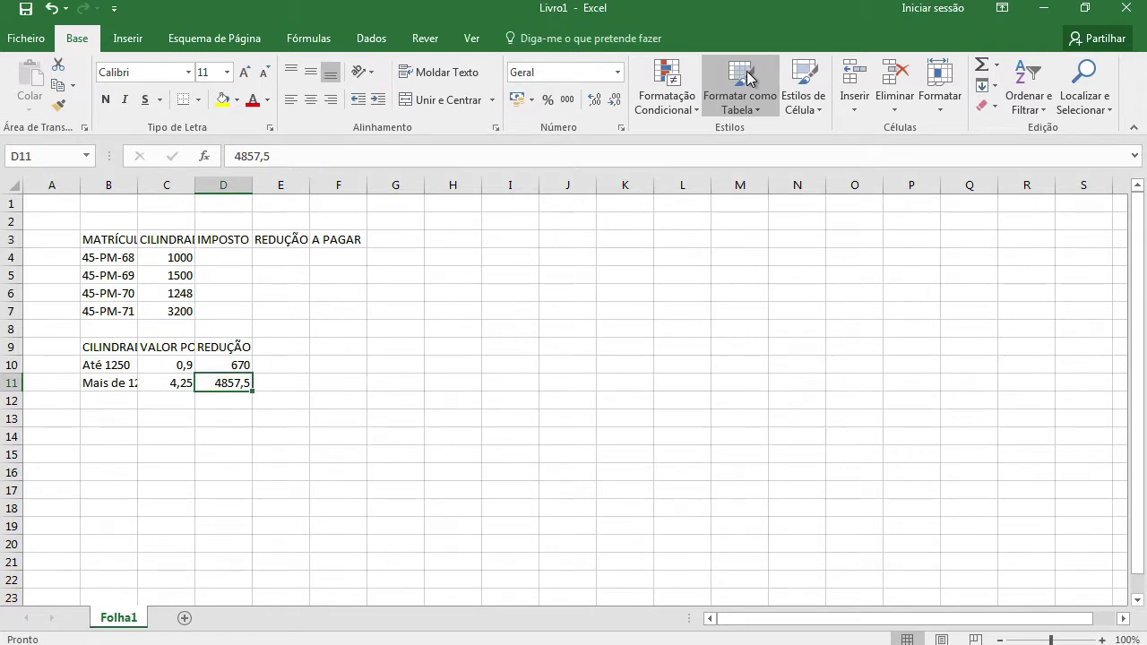
key("shift+Up")
key("shift+Left")
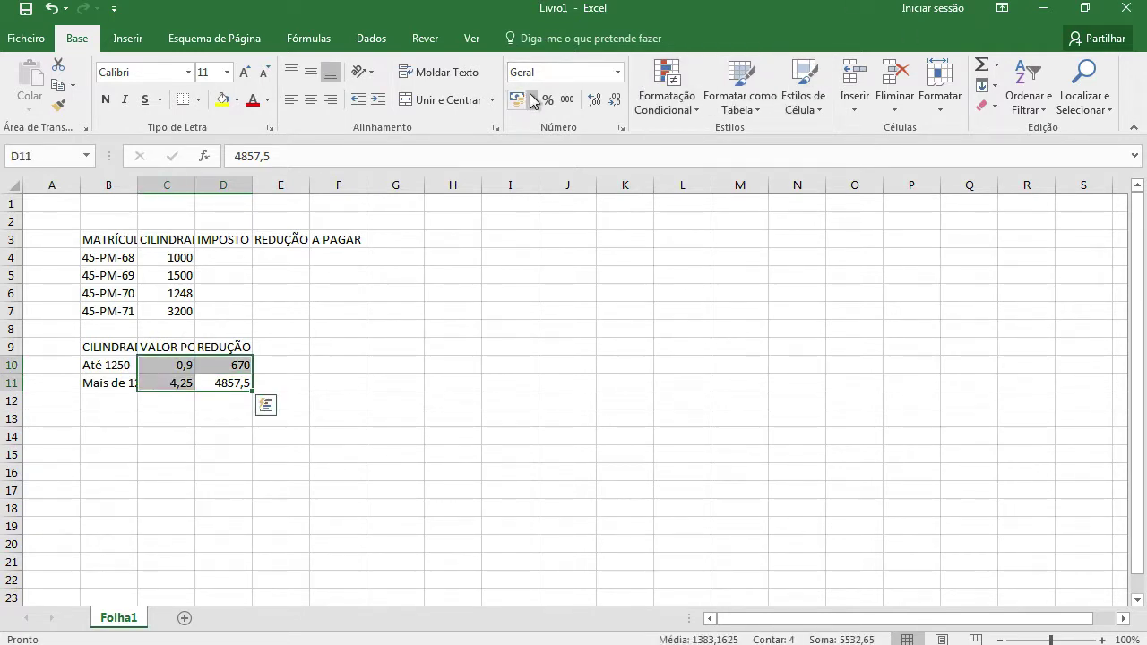
Format C10:D11 as Moeda (euro) and autofit columns C and B to their labels.
left_click(615, 76)
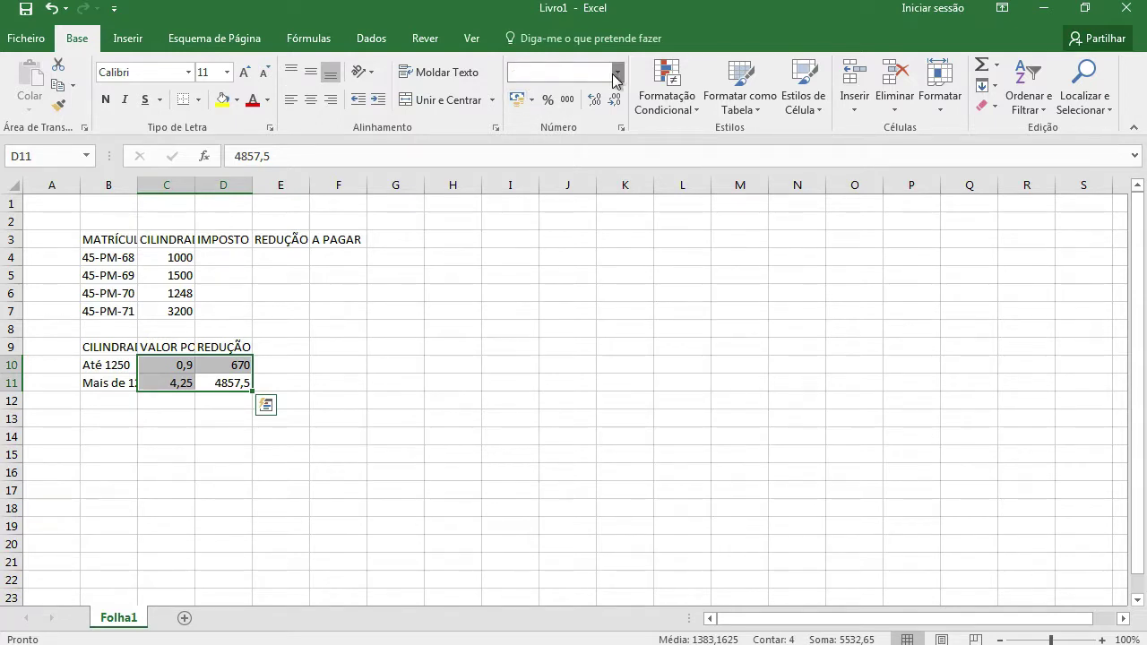
left_click(595, 183)
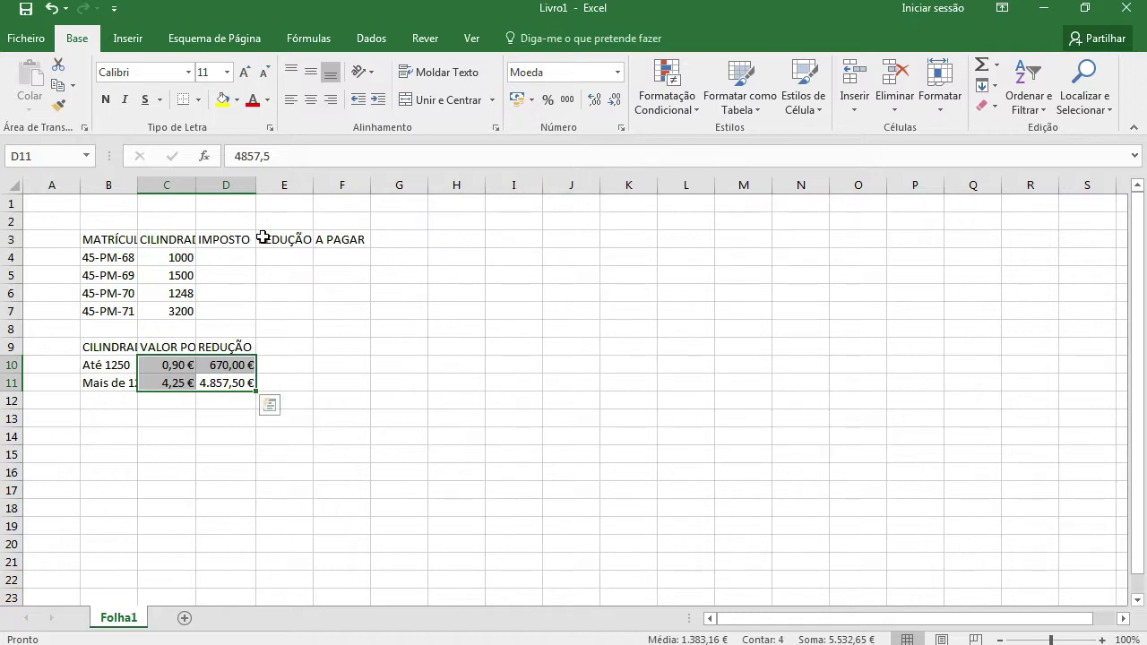
double_click(196, 185)
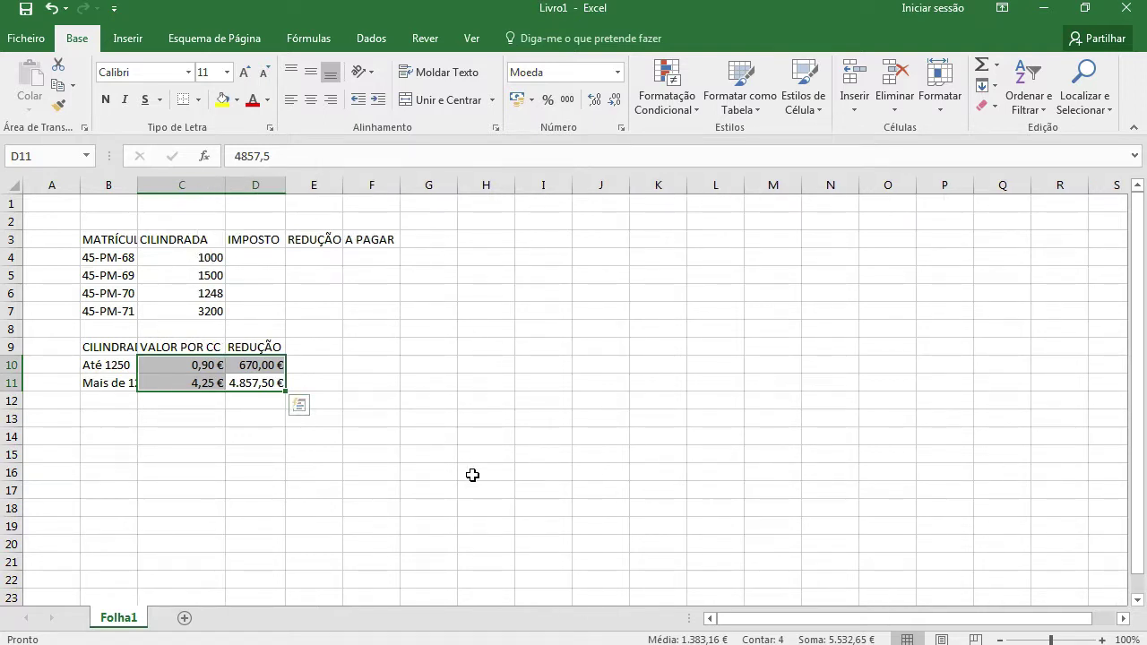
left_click(51, 10)
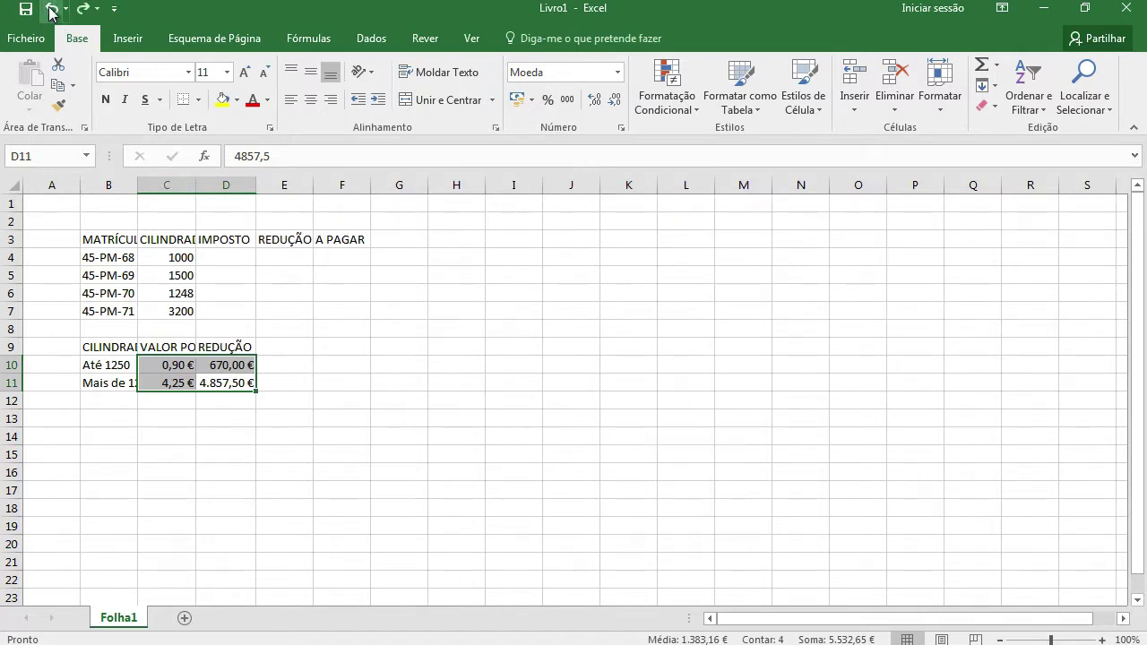
double_click(195, 185)
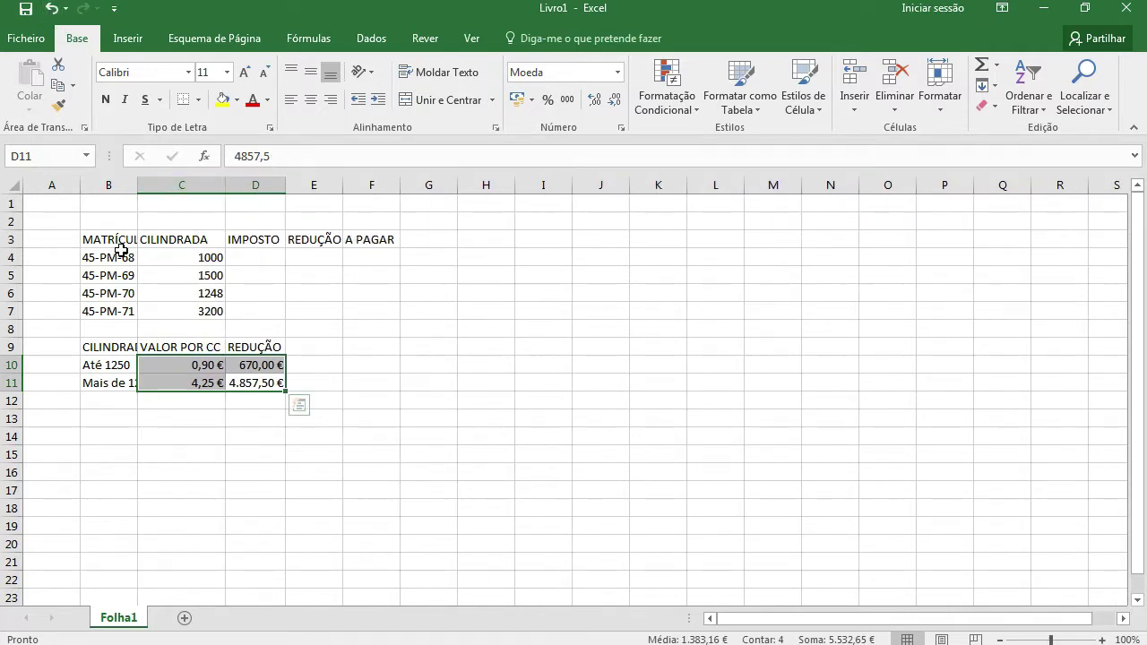
double_click(134, 182)
mouse_move(122, 238)
left_mouse_down()
mouse_move(297, 275)
mouse_move(386, 312)
left_mouse_up()
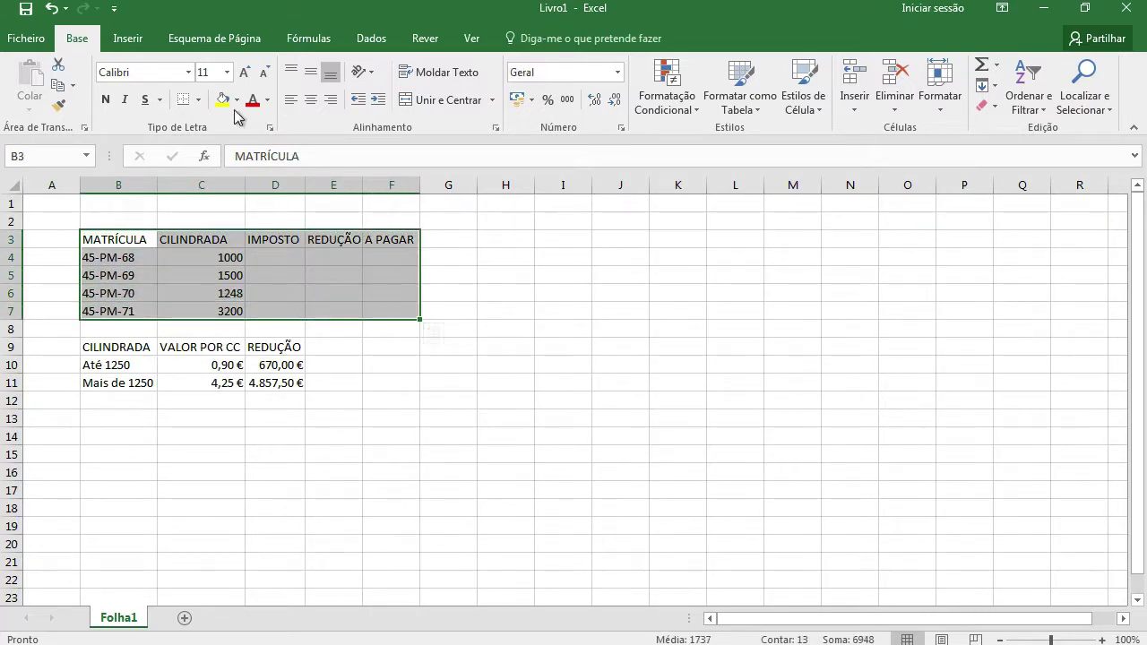
Apply All Borders to the vehicle table B3:F7 and the rate table B9:D11.
left_click(198, 99)
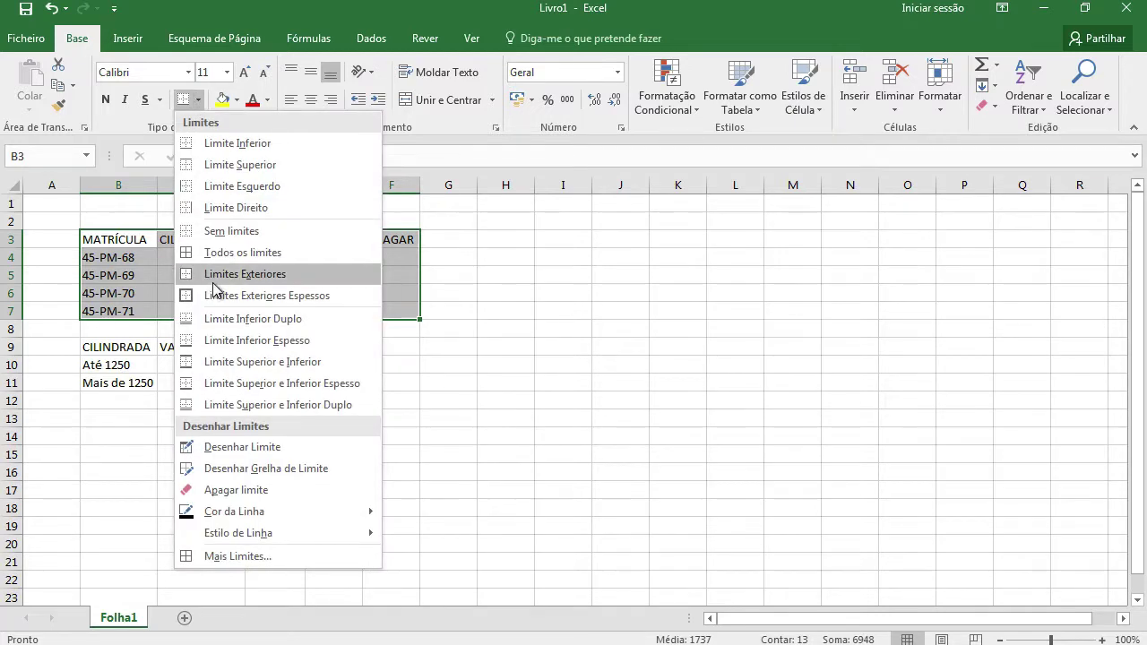
left_click(235, 253)
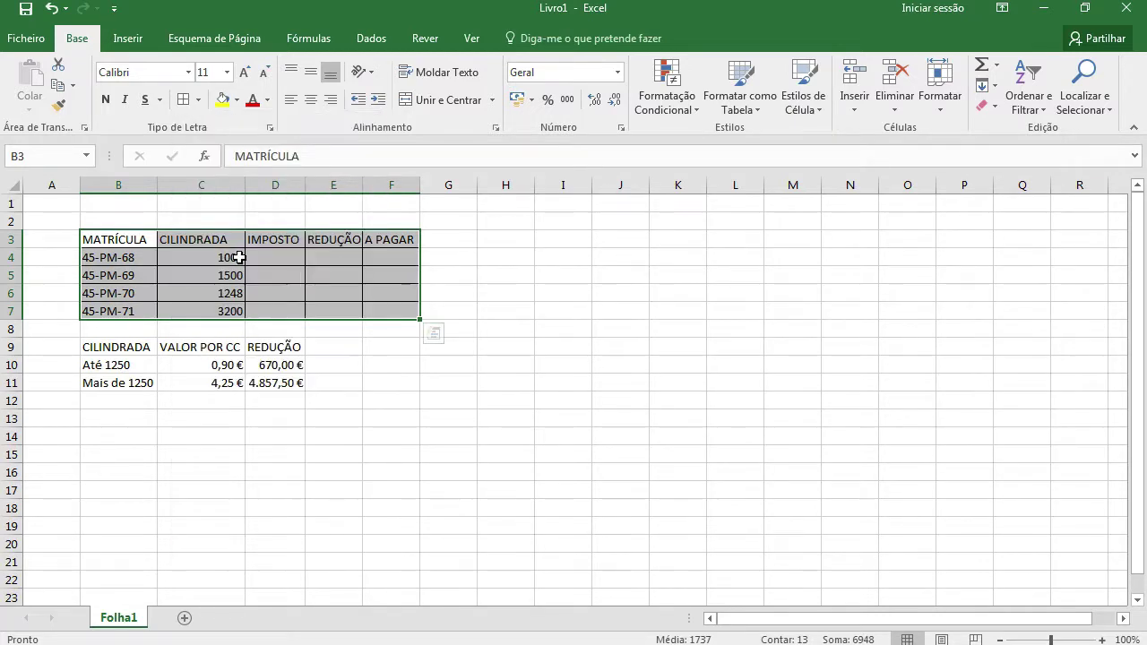
left_click_drag(115, 347, 282, 380)
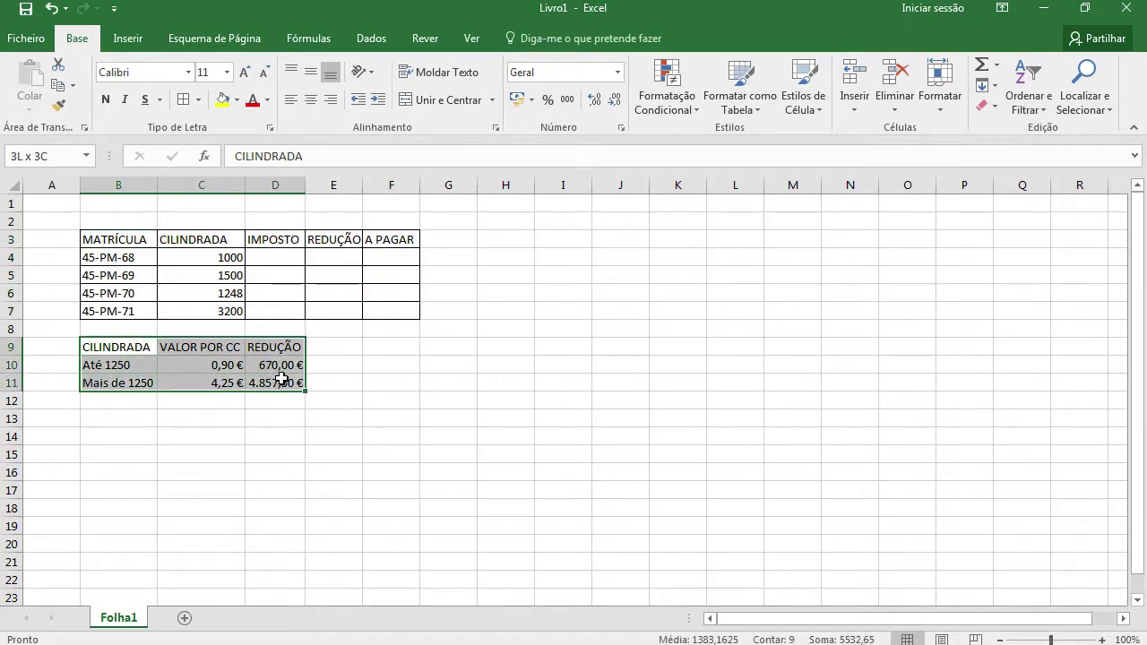
left_click(186, 99)
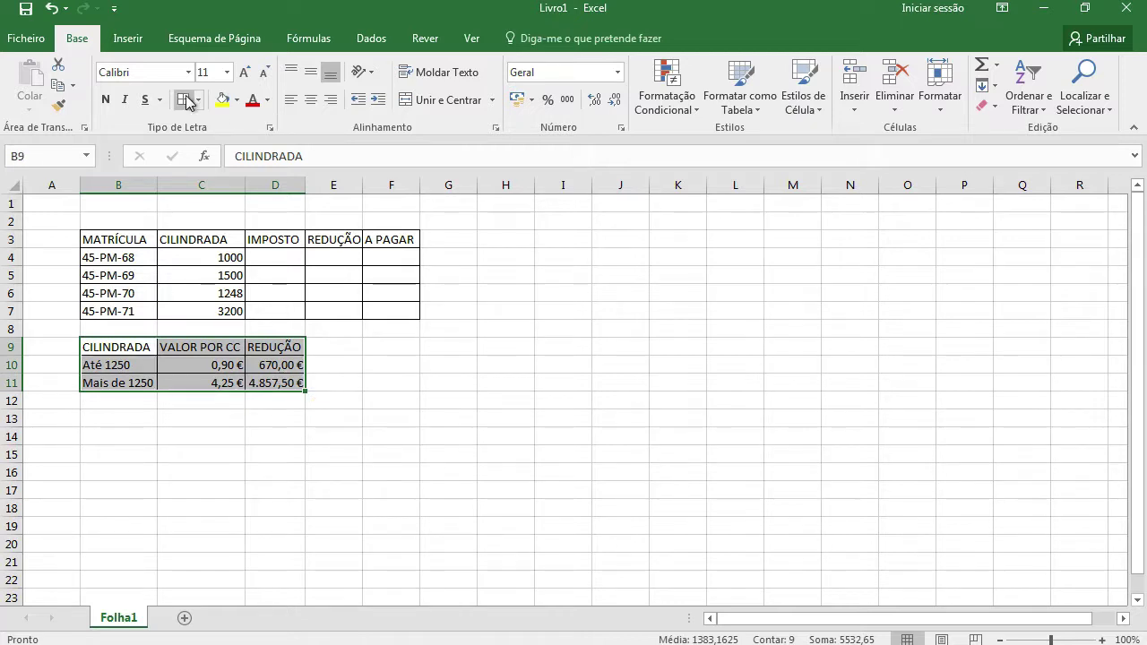
left_click(365, 283)
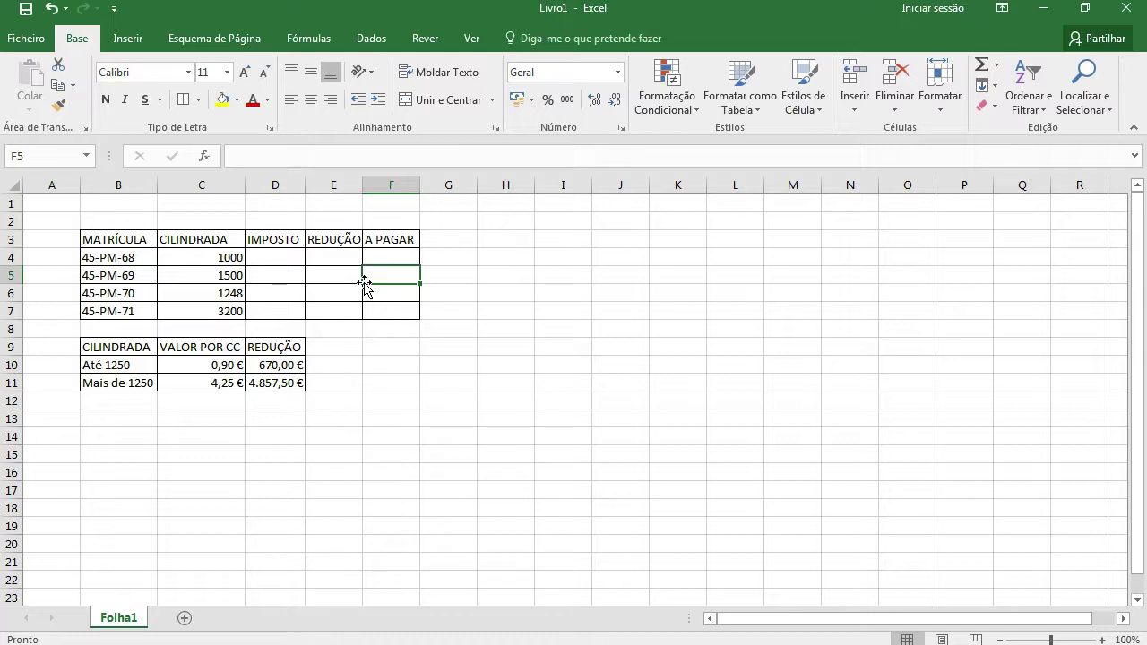
Insert an SE function in D4 with the condition C4<1250.
key("Up")
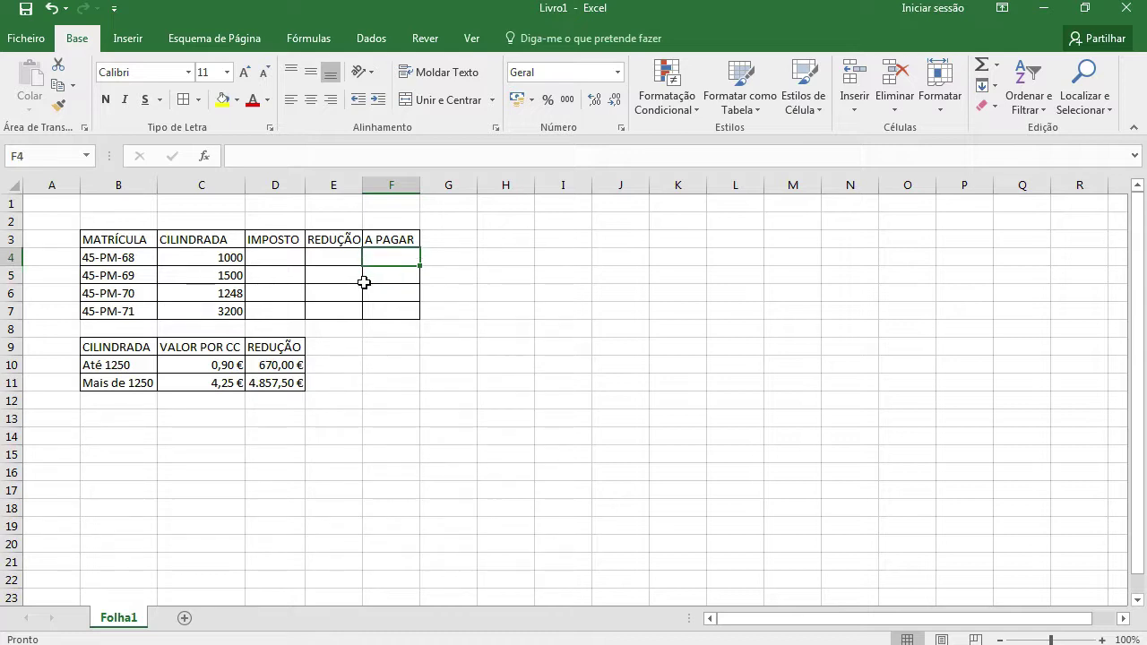
key("Left")
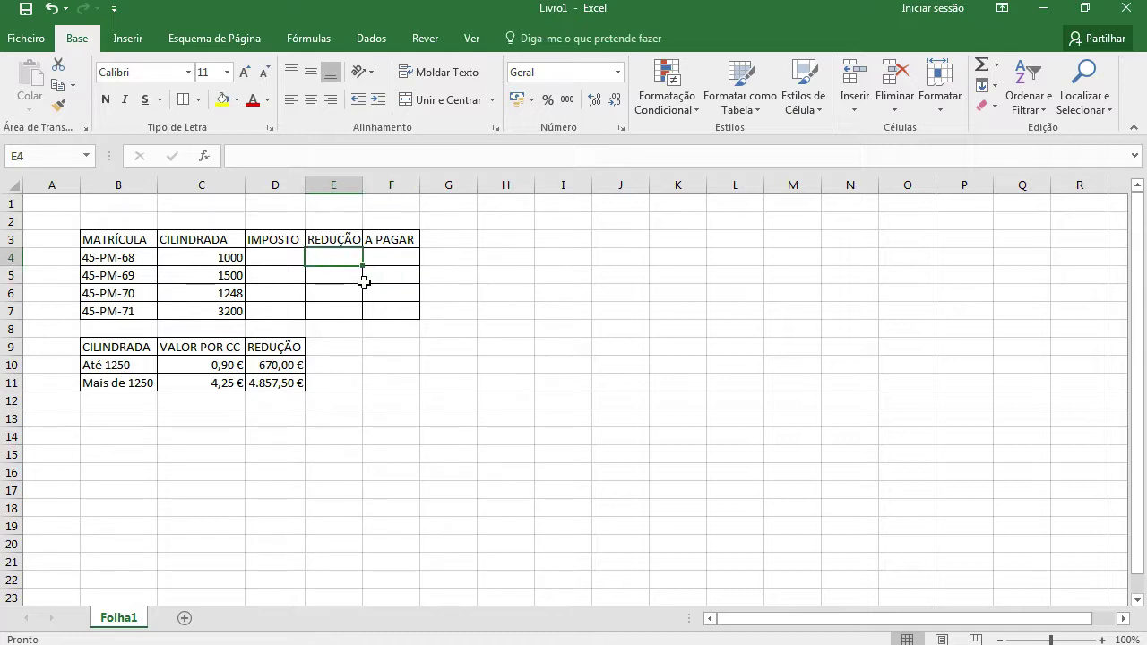
key("Left")
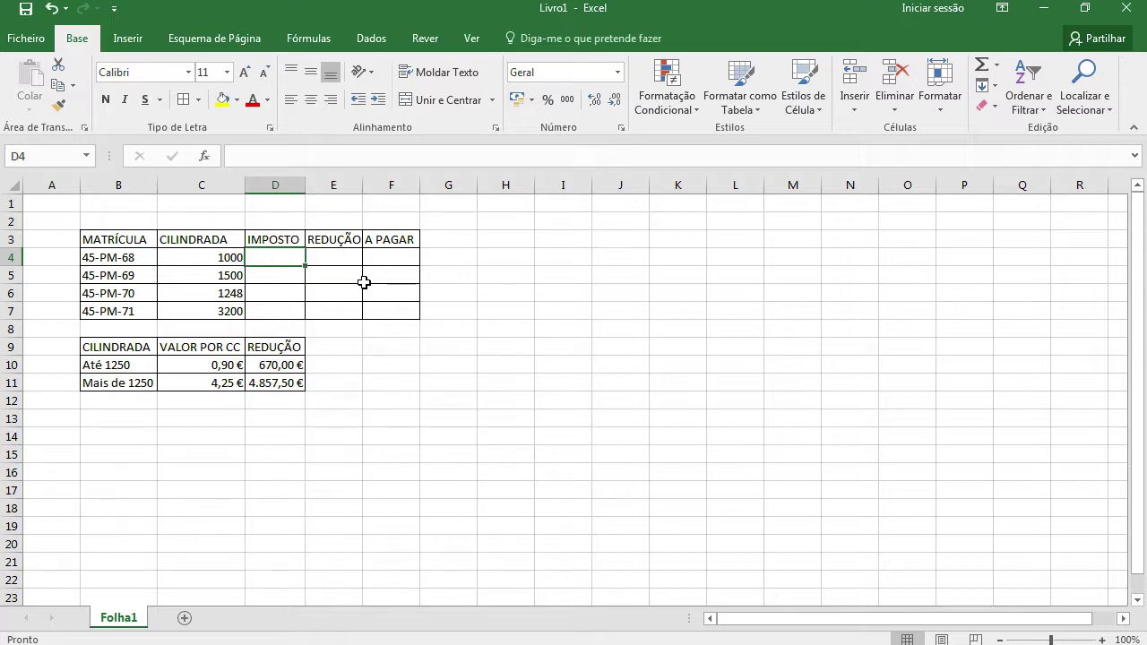
left_click(209, 156)
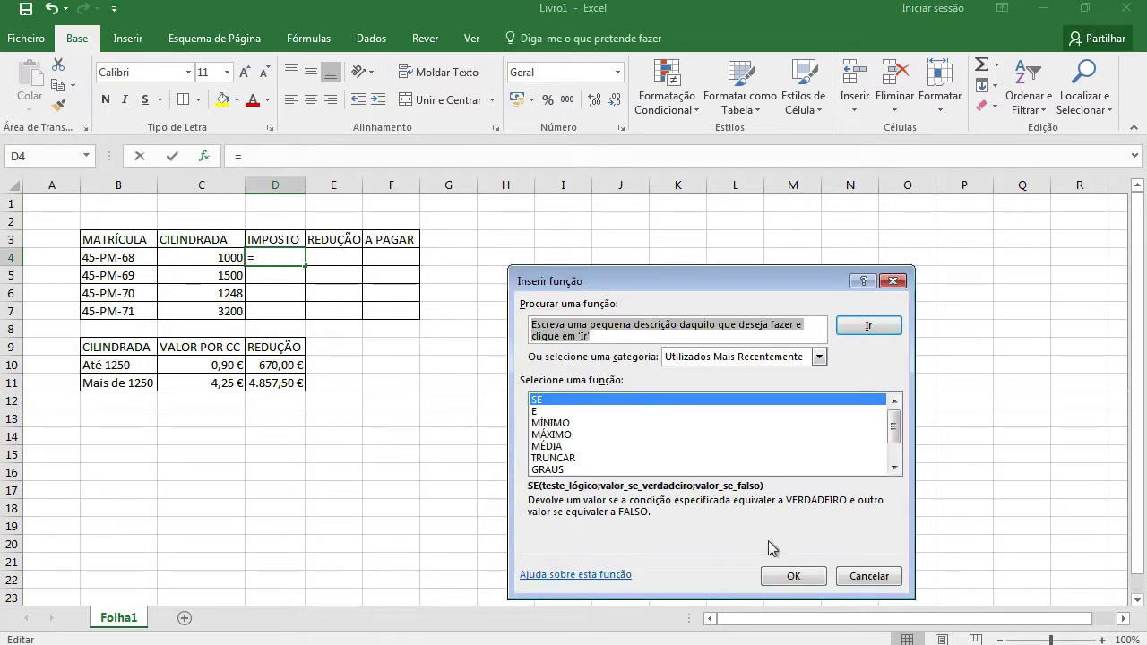
left_click(793, 576)
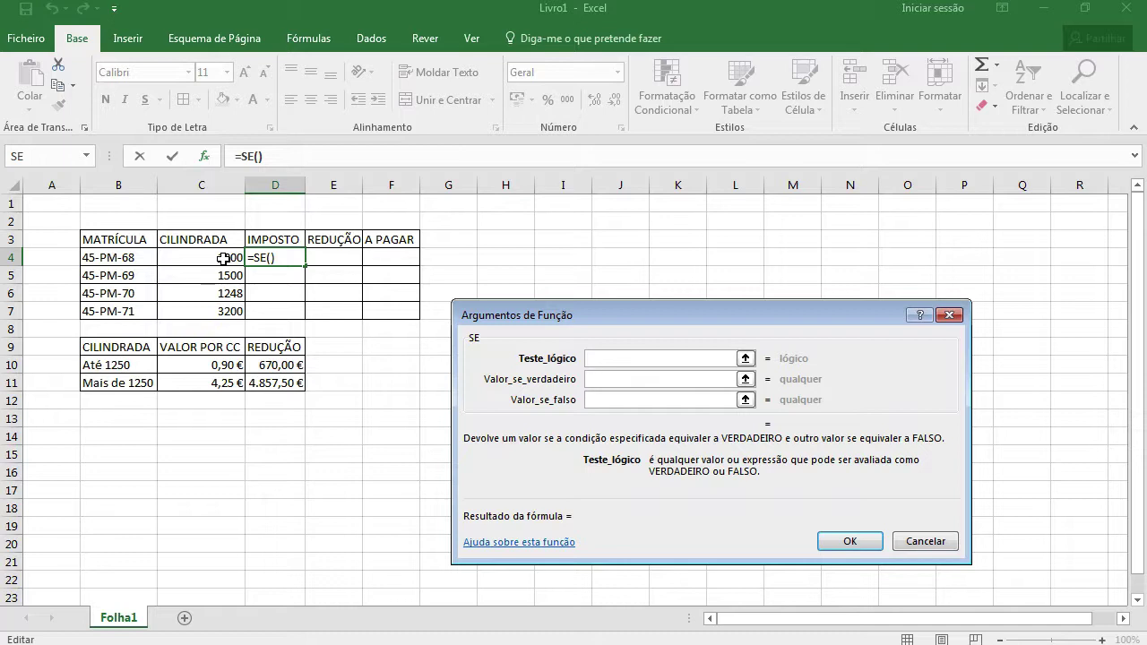
left_click(223, 258)
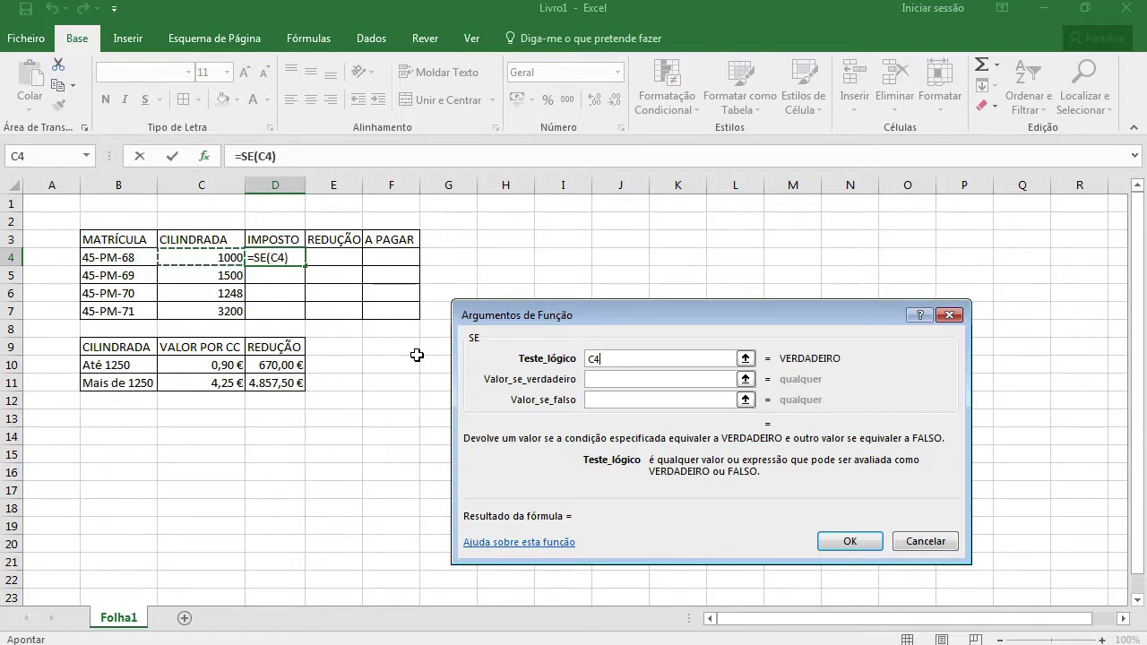
type("<")
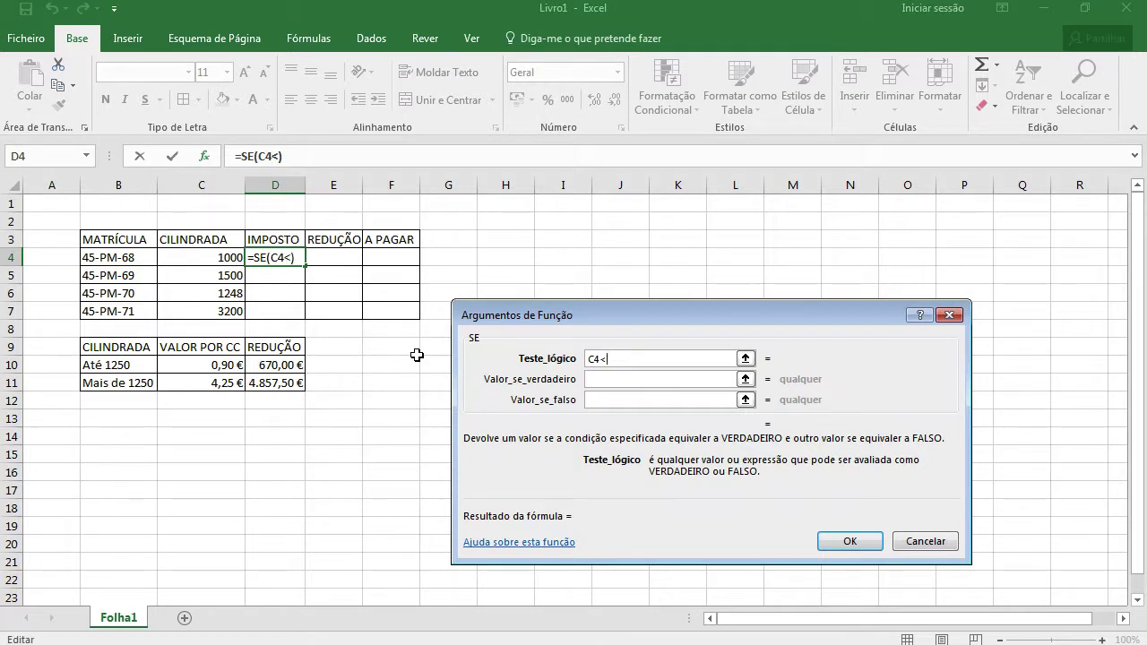
type("1250")
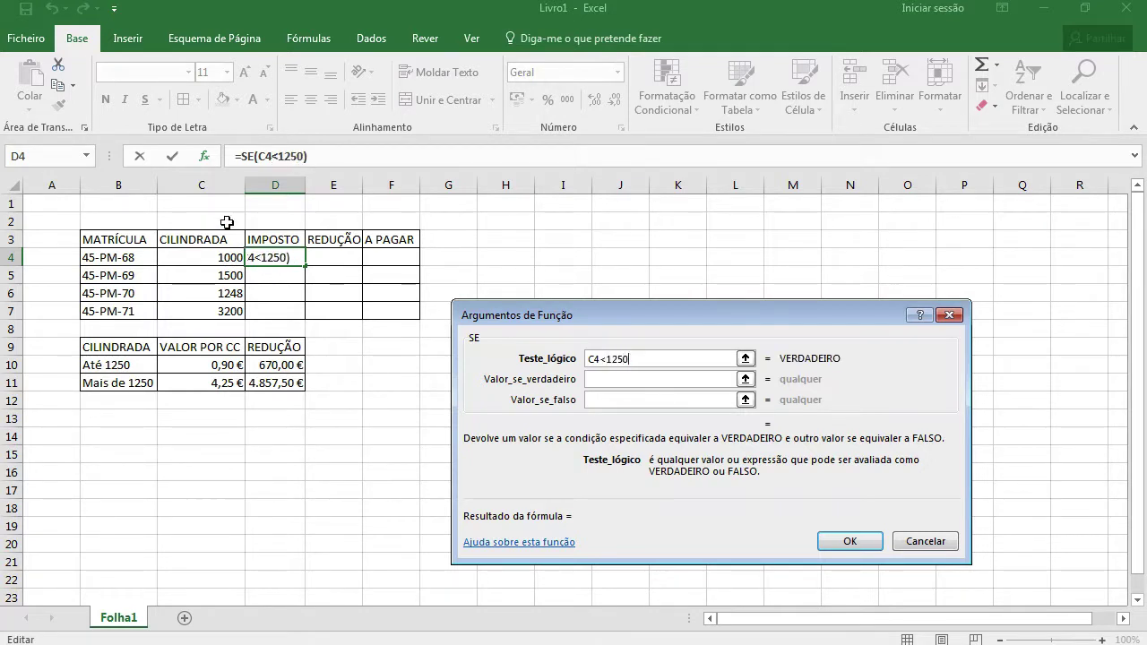
left_click(637, 379)
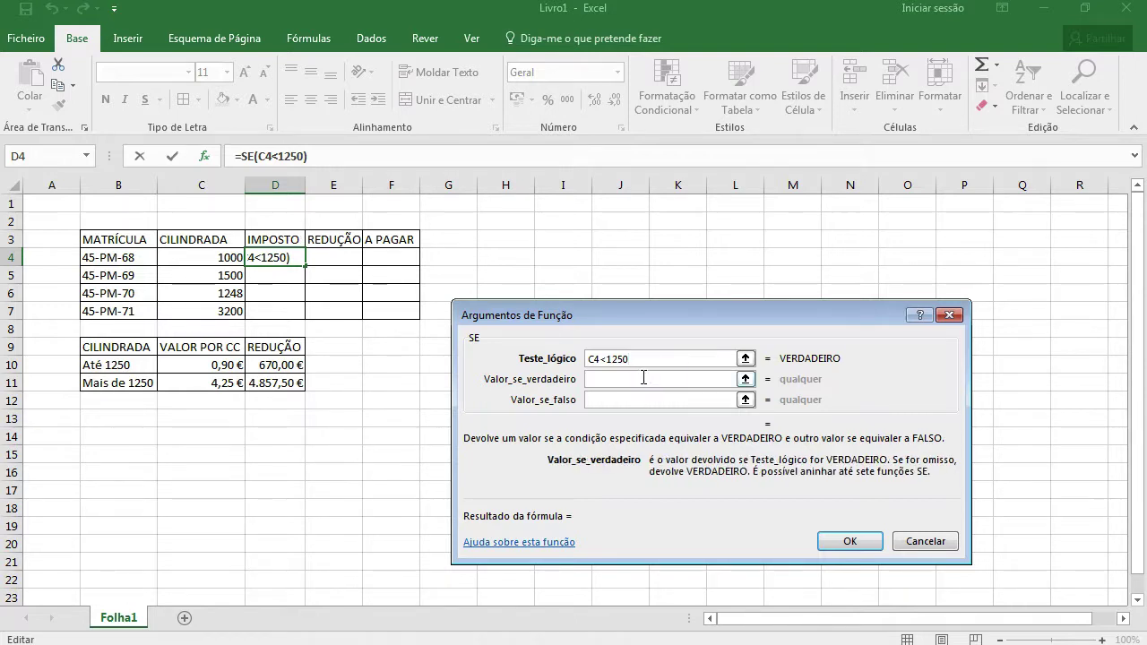
Set the SE results to C4*C10 if true and C4*C11 if false, giving 900.
left_click(216, 265)
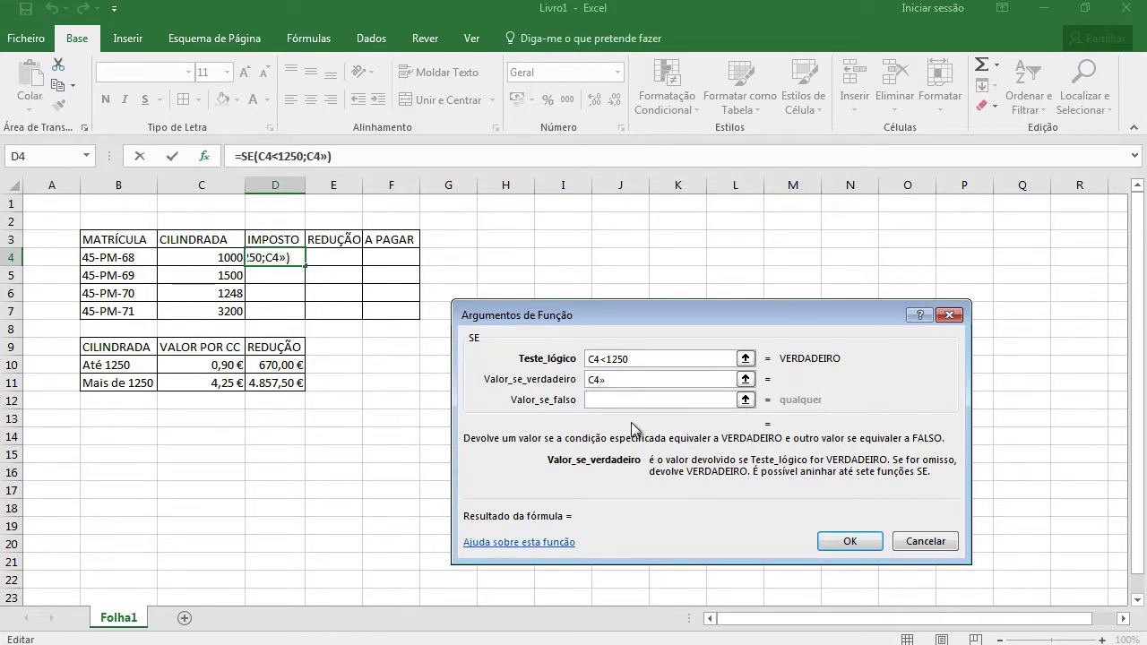
key("BackSpace")
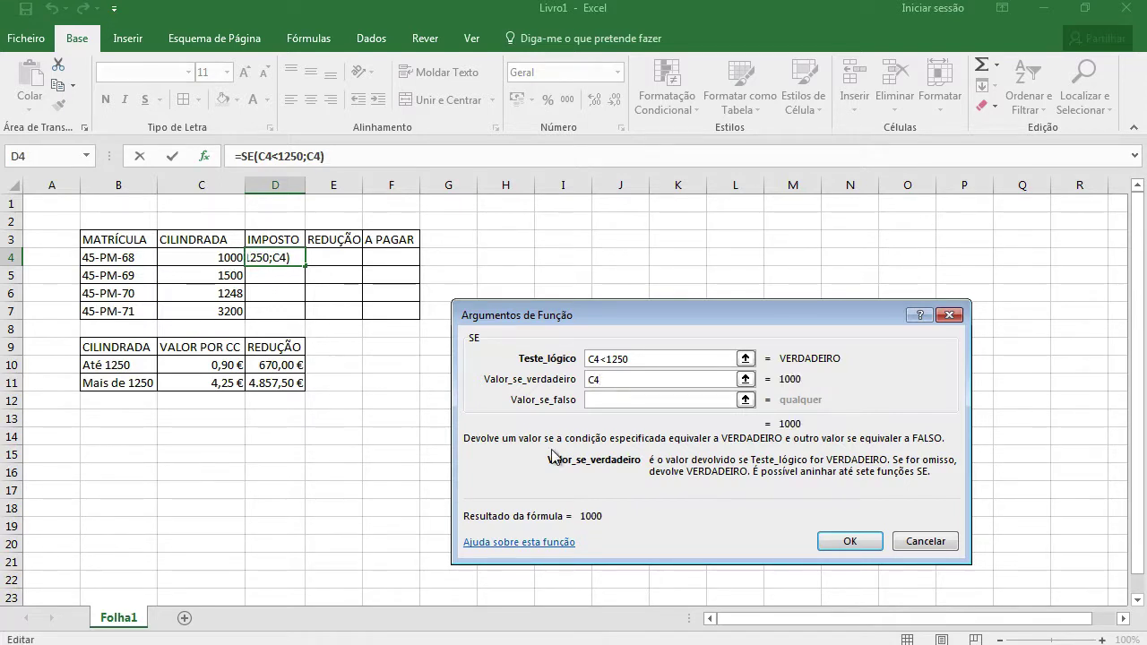
type("*")
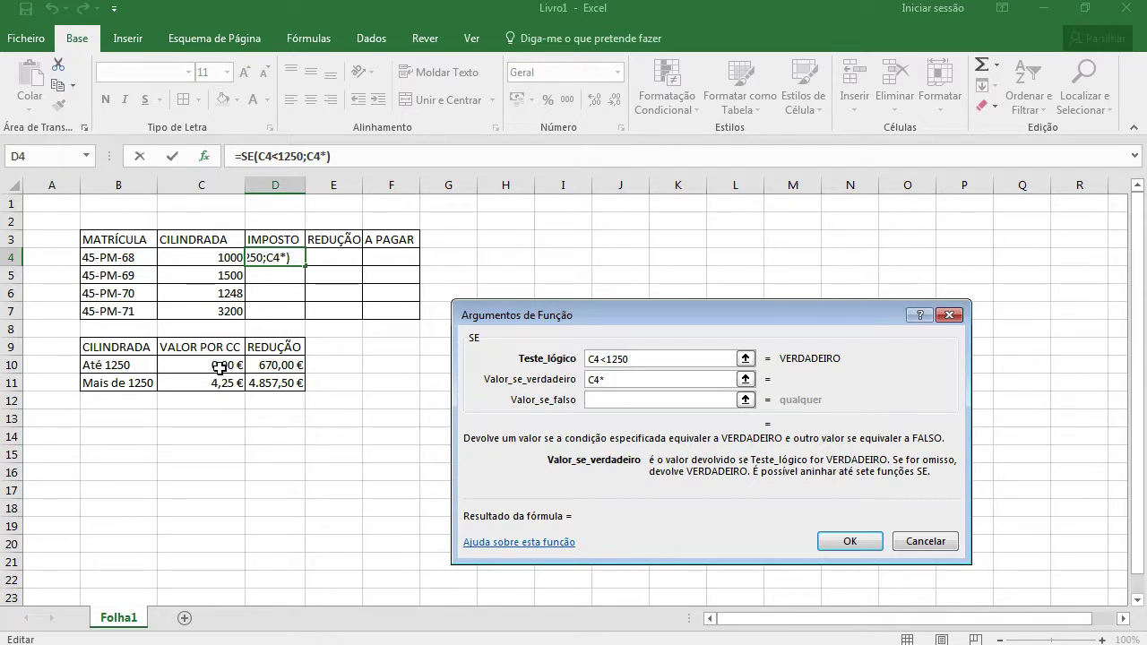
left_click(221, 366)
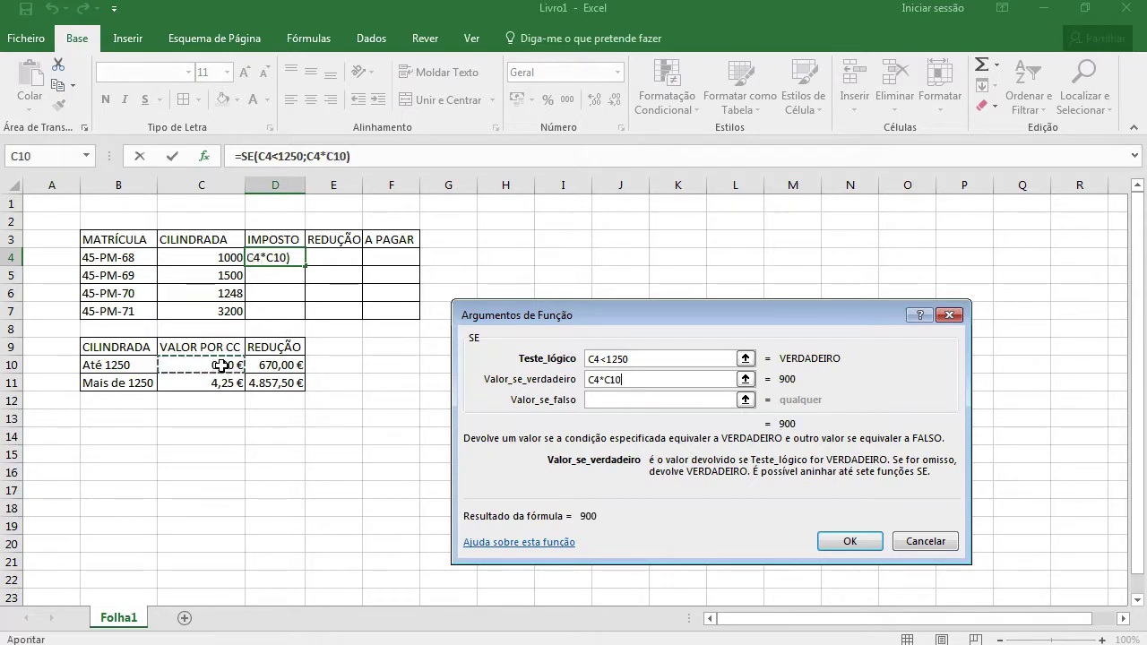
left_click(607, 401)
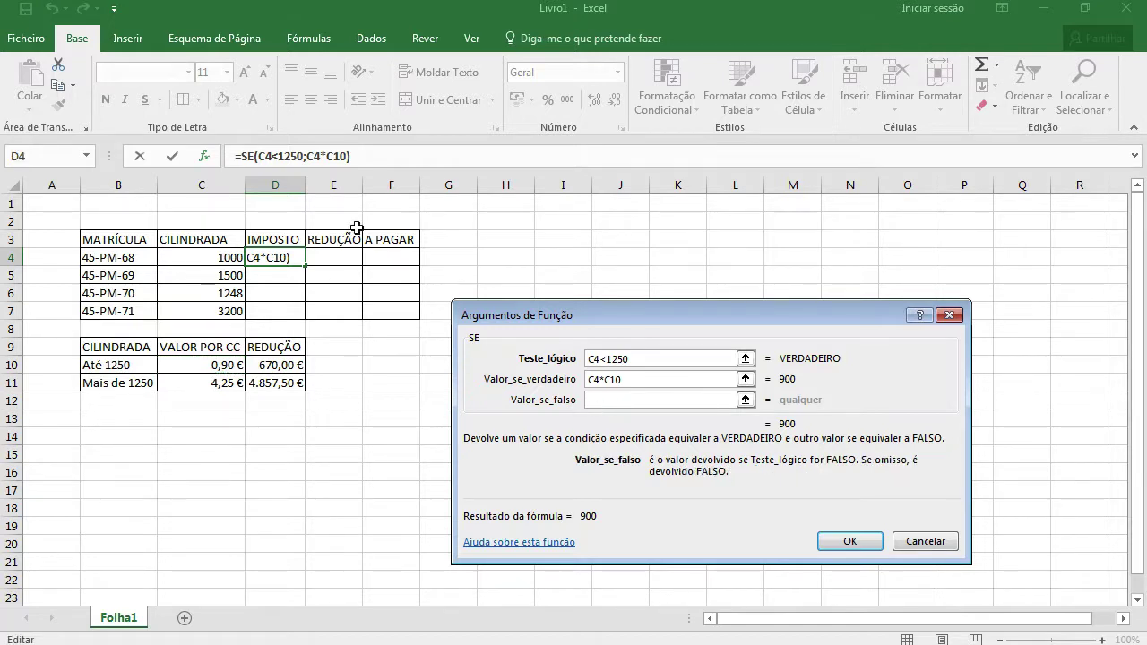
left_click(223, 256)
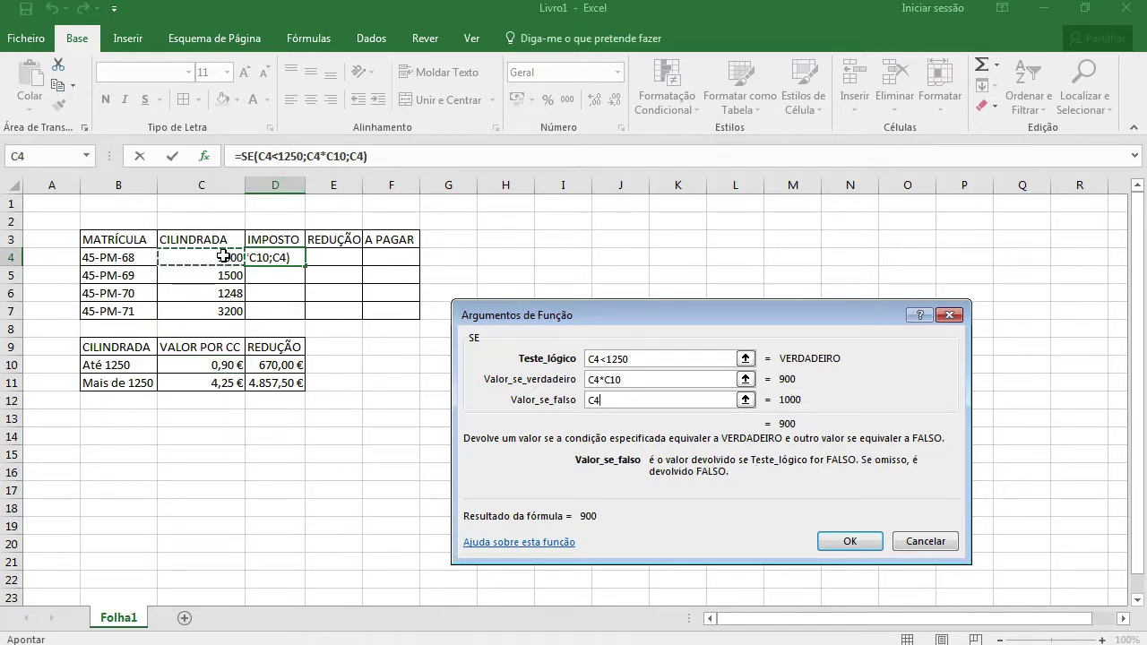
type("*")
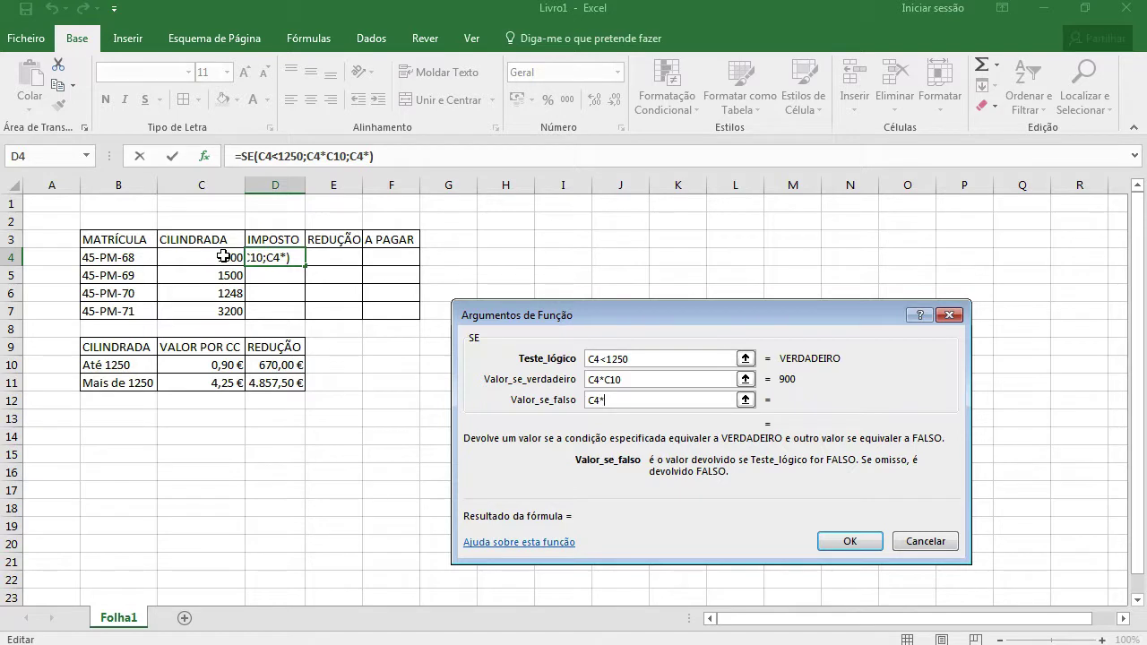
left_click(218, 385)
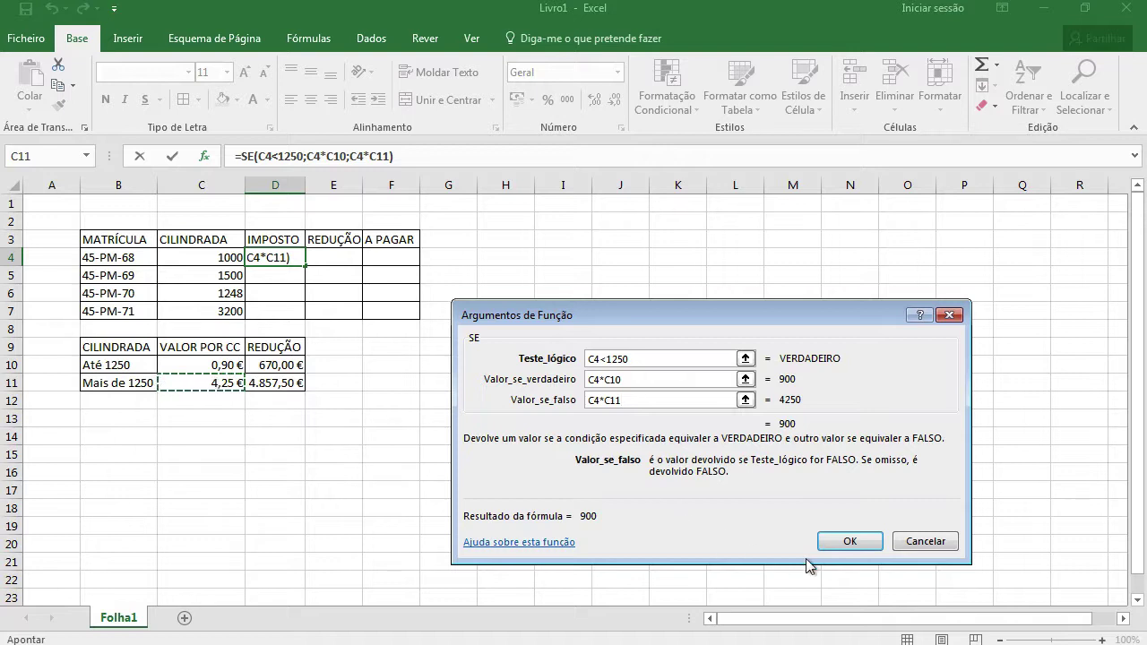
left_click(849, 542)
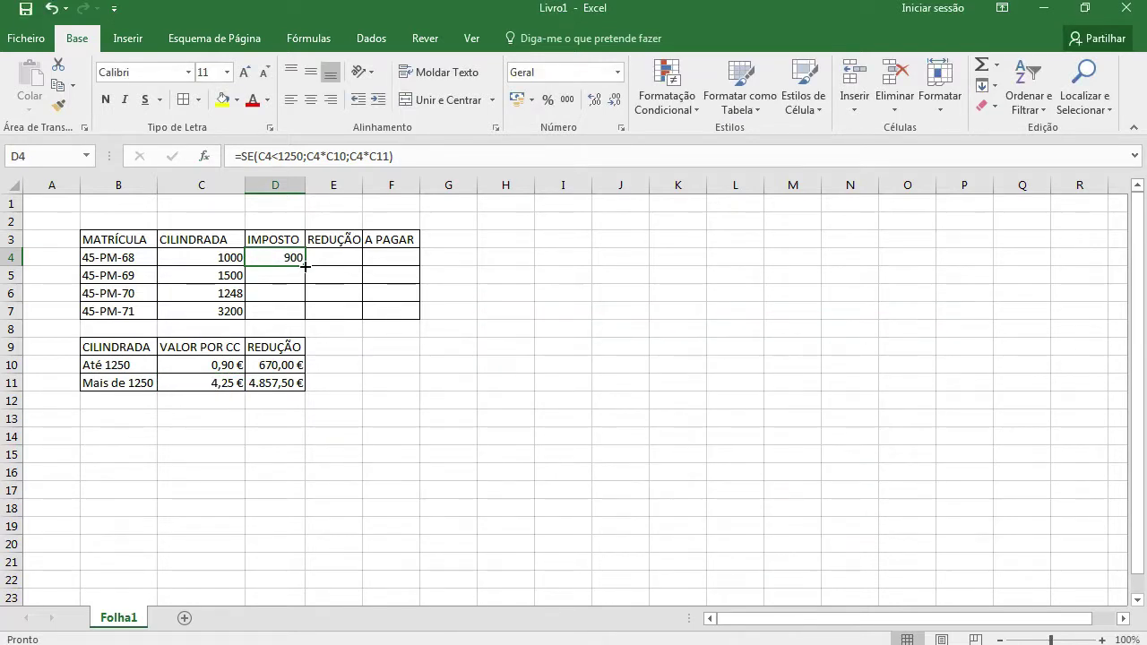
Undo the zero-producing fill and make D4's rates absolute: =SE(C4<1250;C4*$C$10;C4*$C$11).
left_click_drag(306, 267, 305, 315)
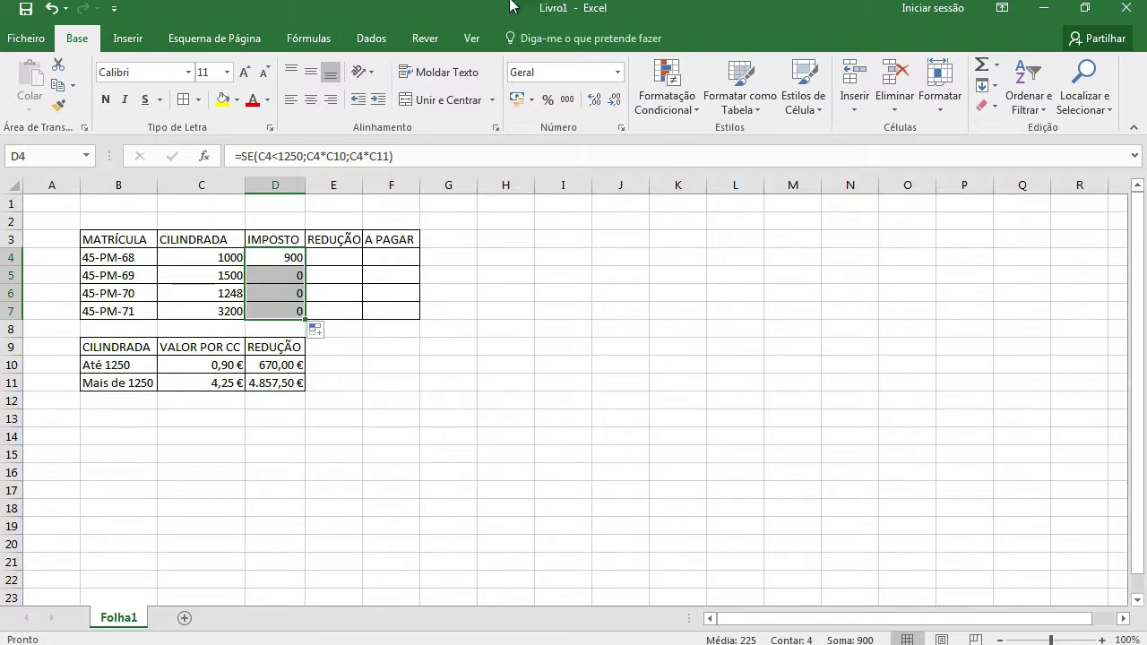
left_click(55, 13)
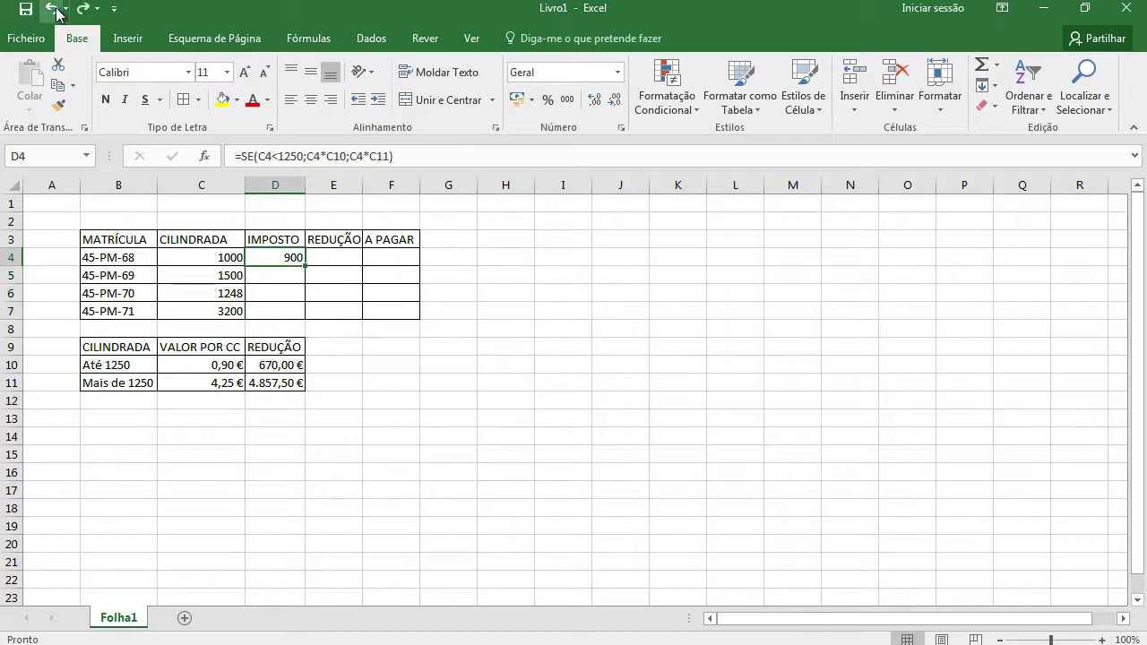
left_click(335, 156)
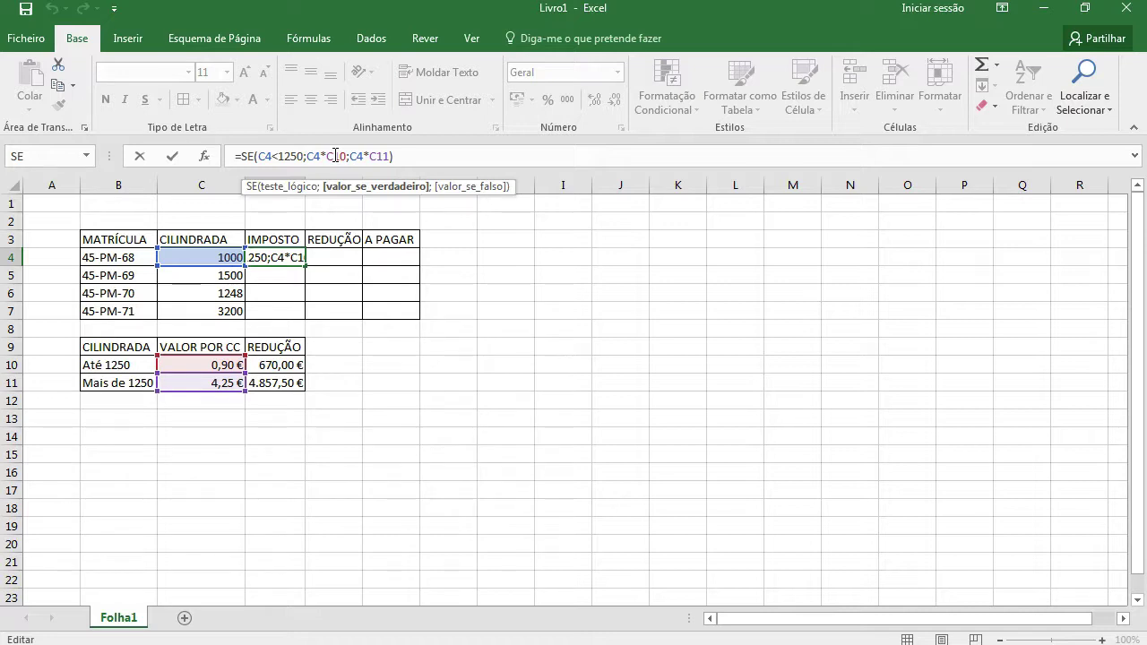
key("F4")
key("Right")
key("Right")
key("Right")
key("Right")
key("Right")
key("Right")
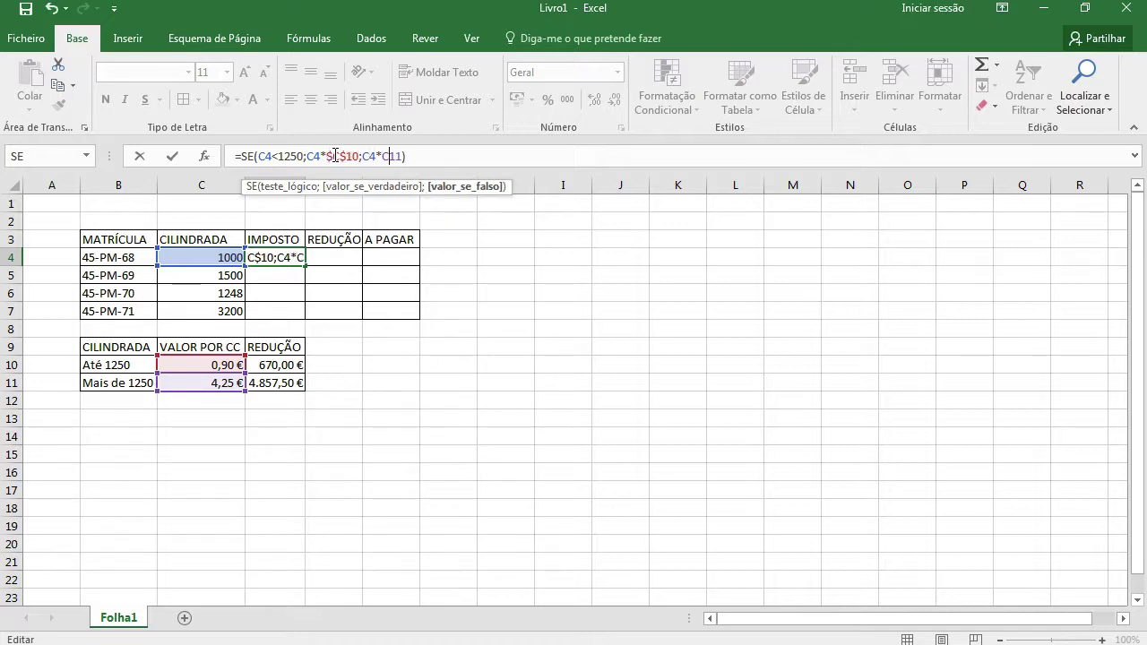
key("F4")
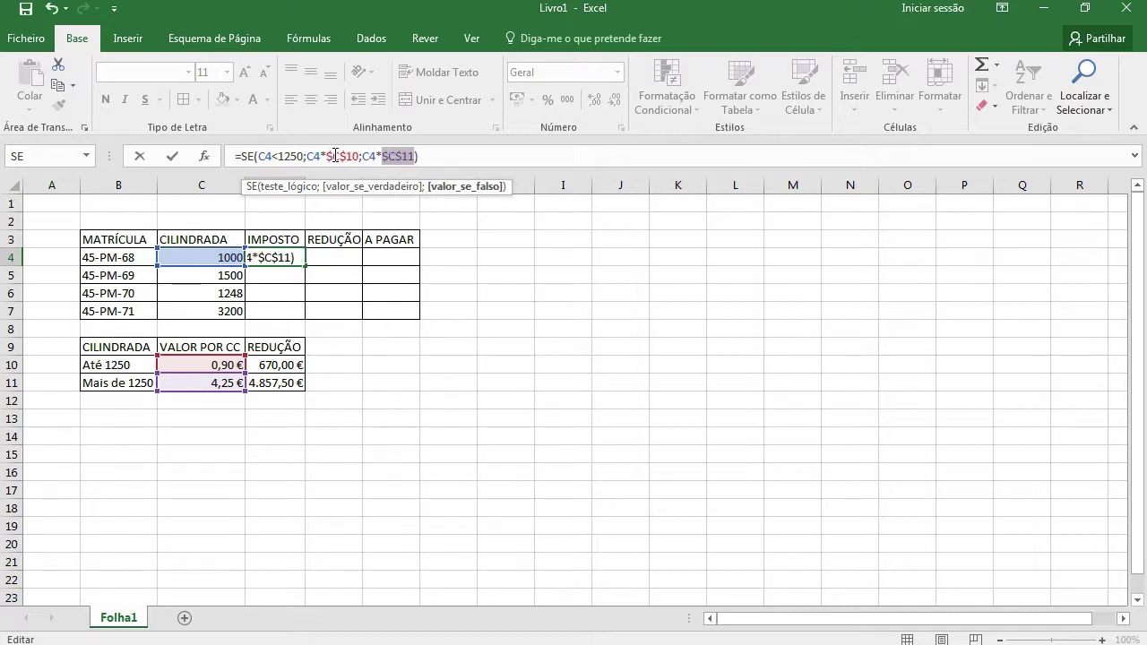
key("Return")
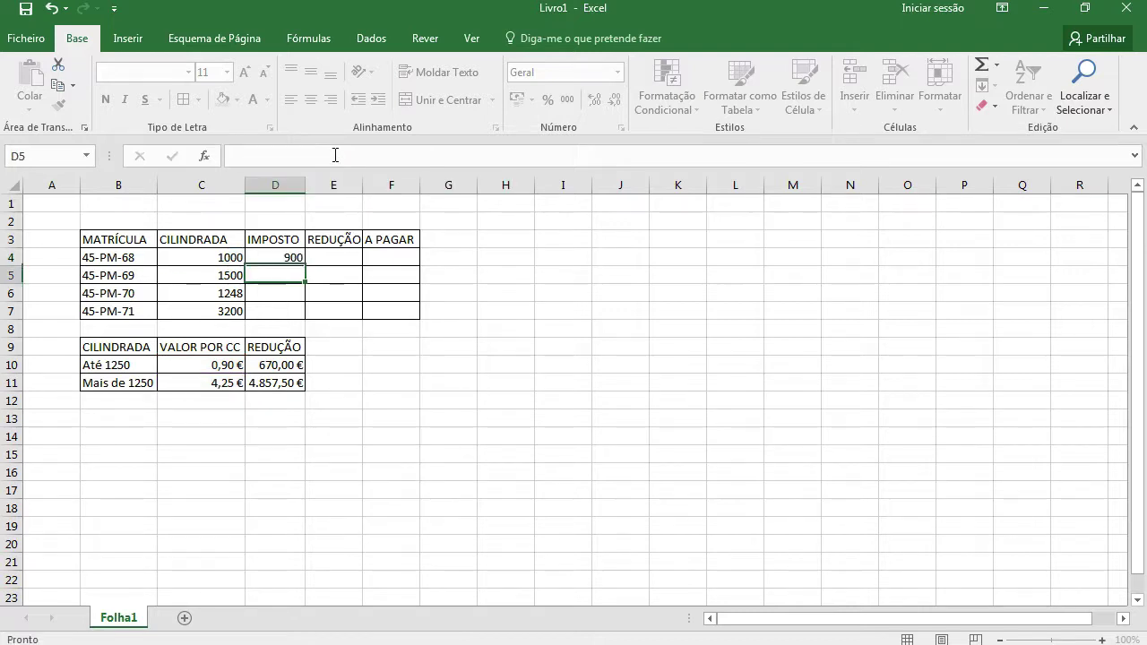
key("Up")
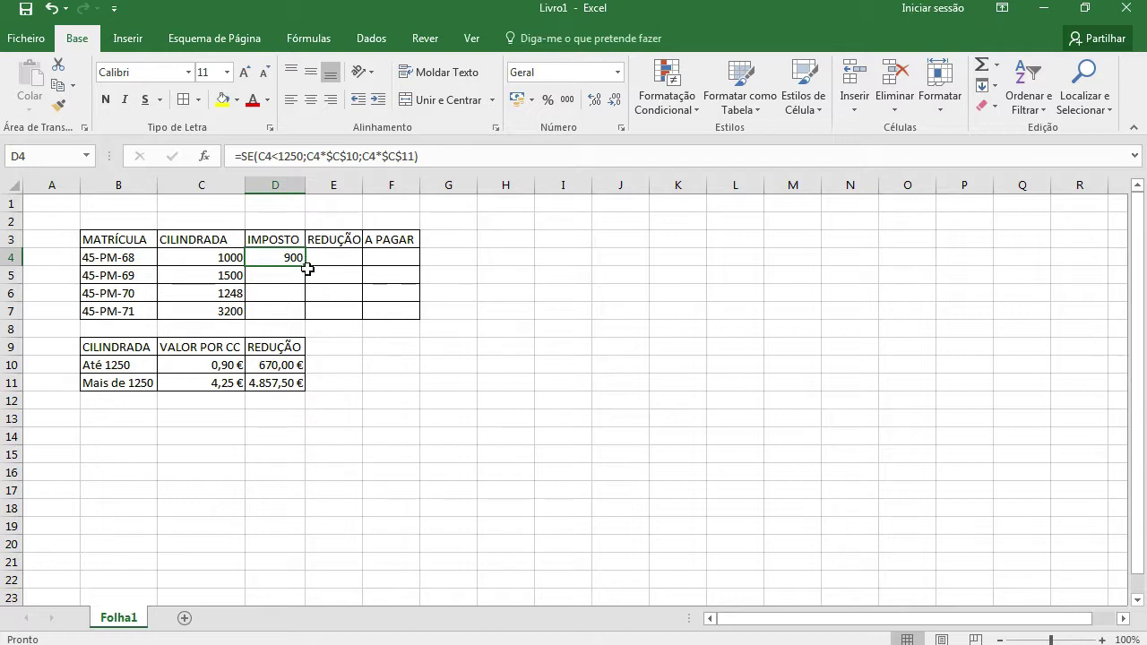
Copy the IMPOSTO formula down to D7 and format D4:D7 as Moeda currency.
left_click_drag(305, 261, 295, 315)
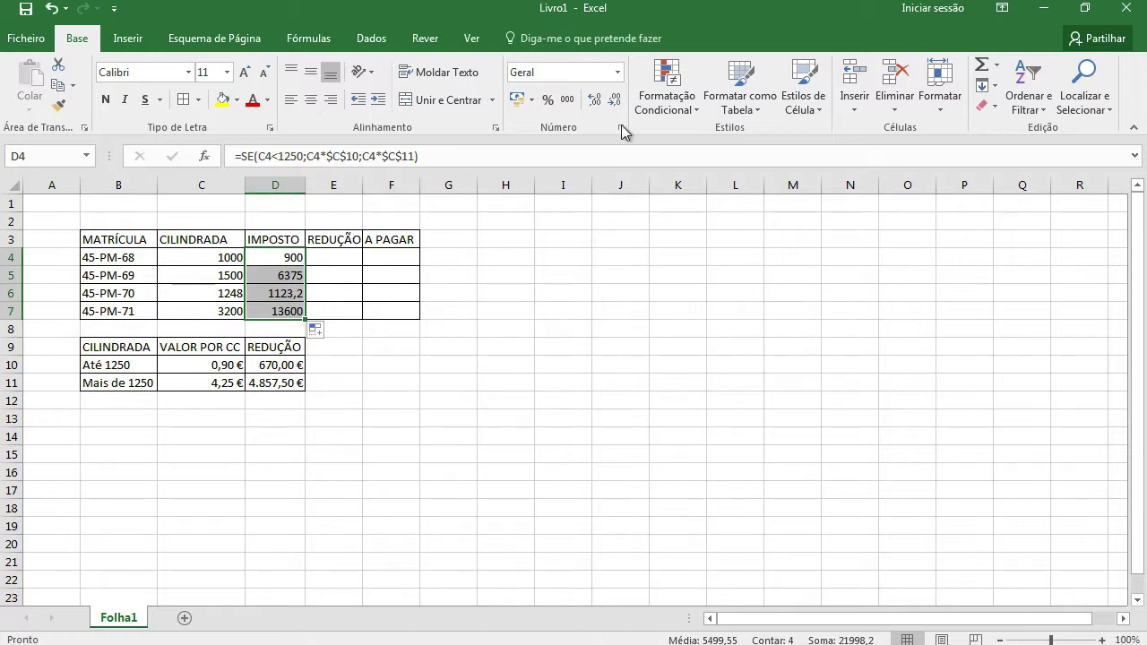
left_click(618, 72)
left_click(561, 186)
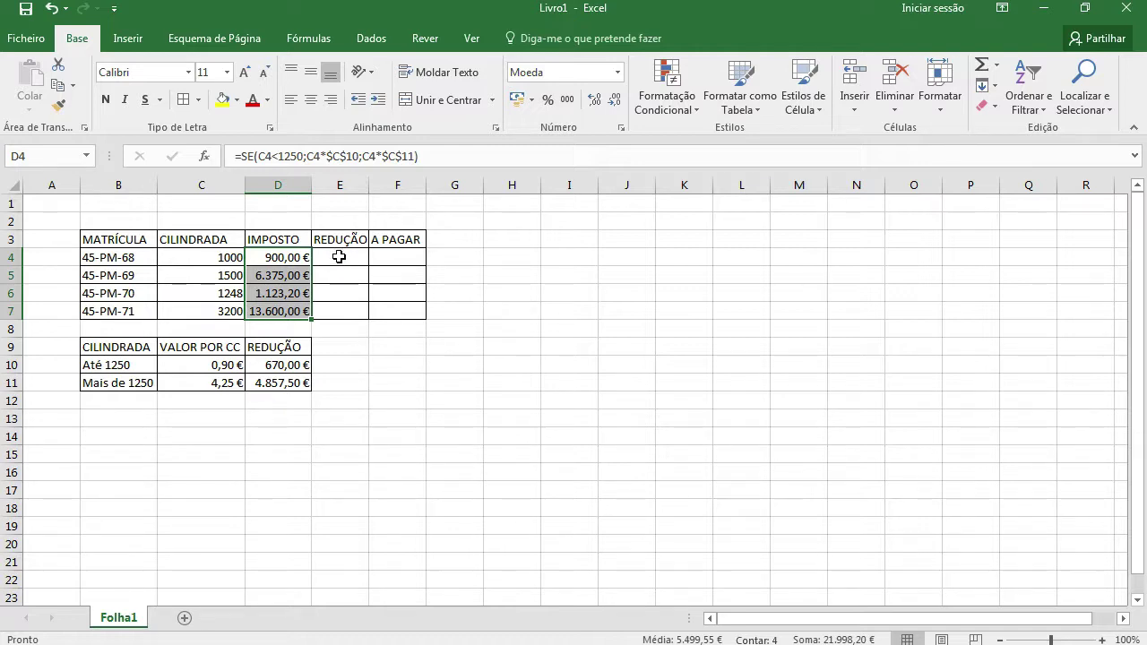
left_click(338, 257)
Build =SE(C4<=1250;D10;D11) in E4, showing a REDUÇÃO of 670.
left_click(206, 156)
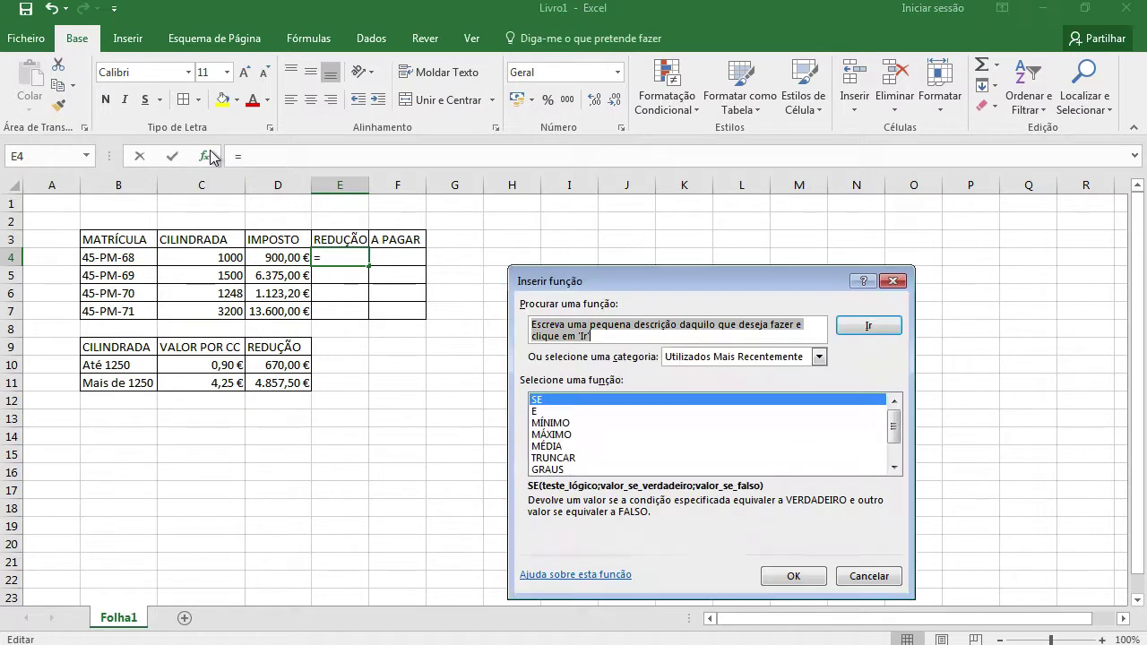
double_click(541, 399)
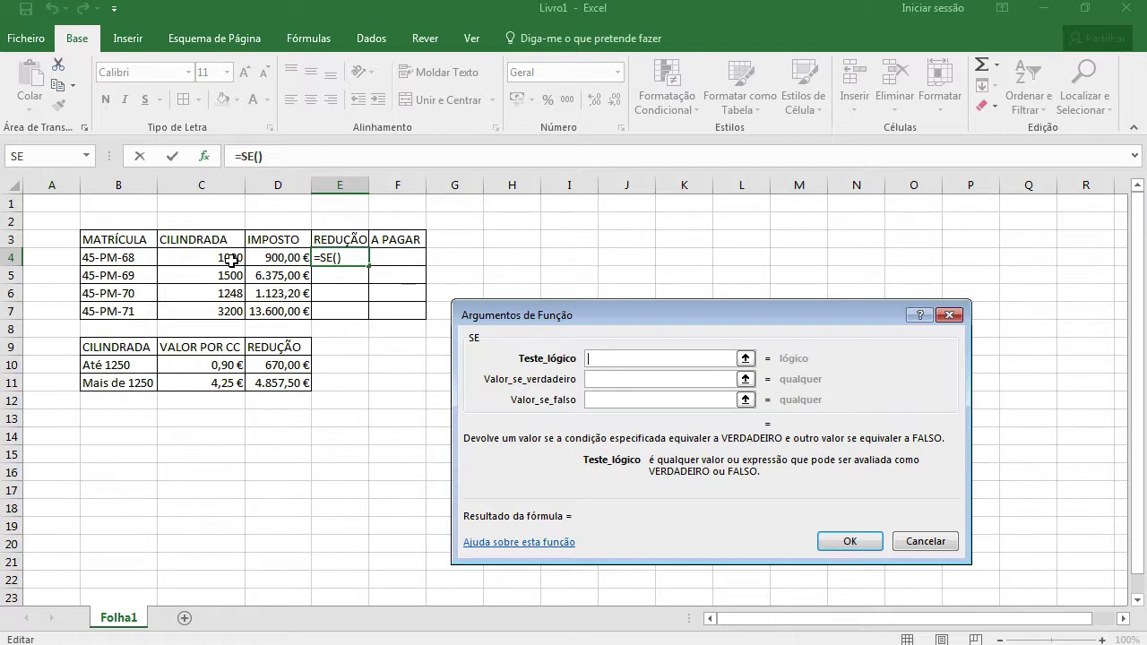
left_click(231, 259)
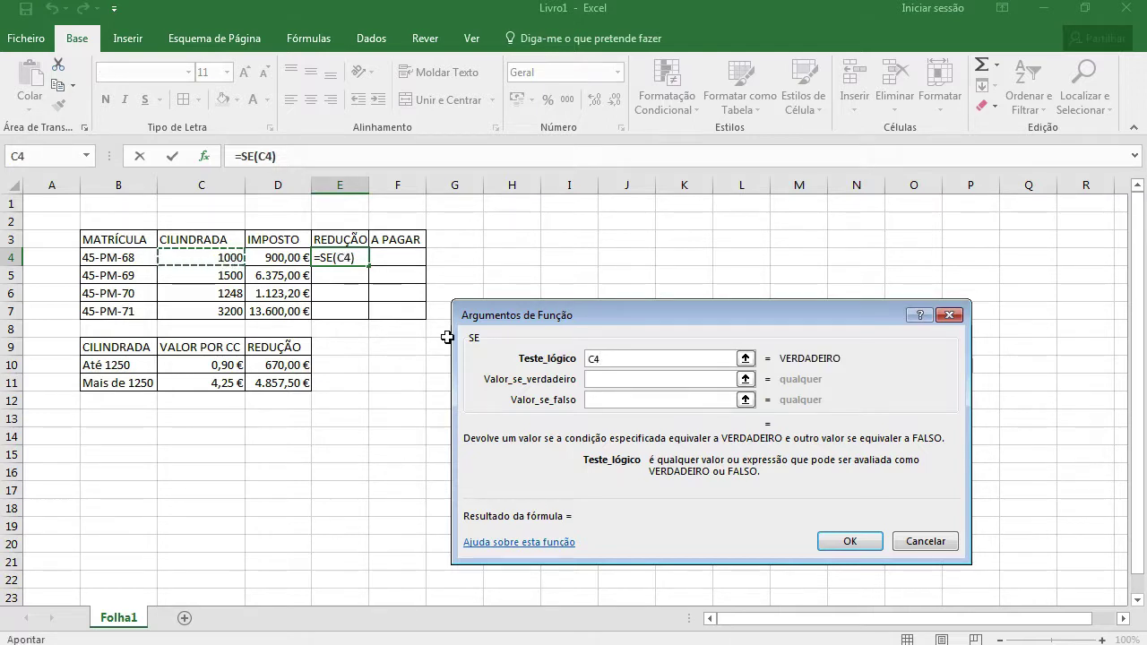
type("<=1250")
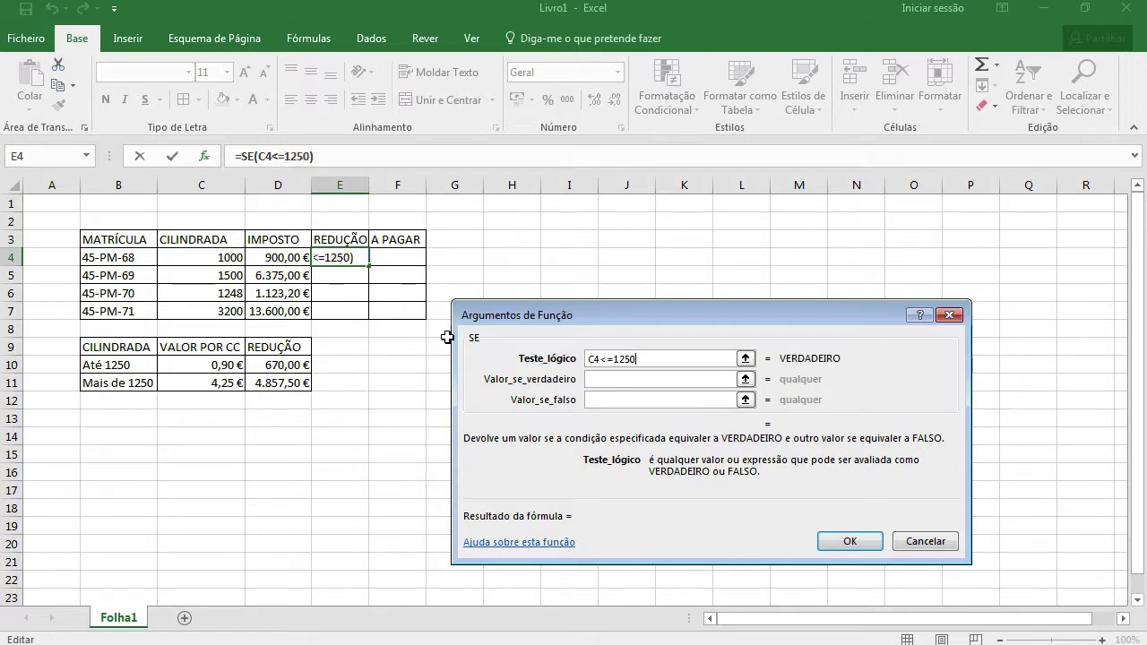
left_click(587, 379)
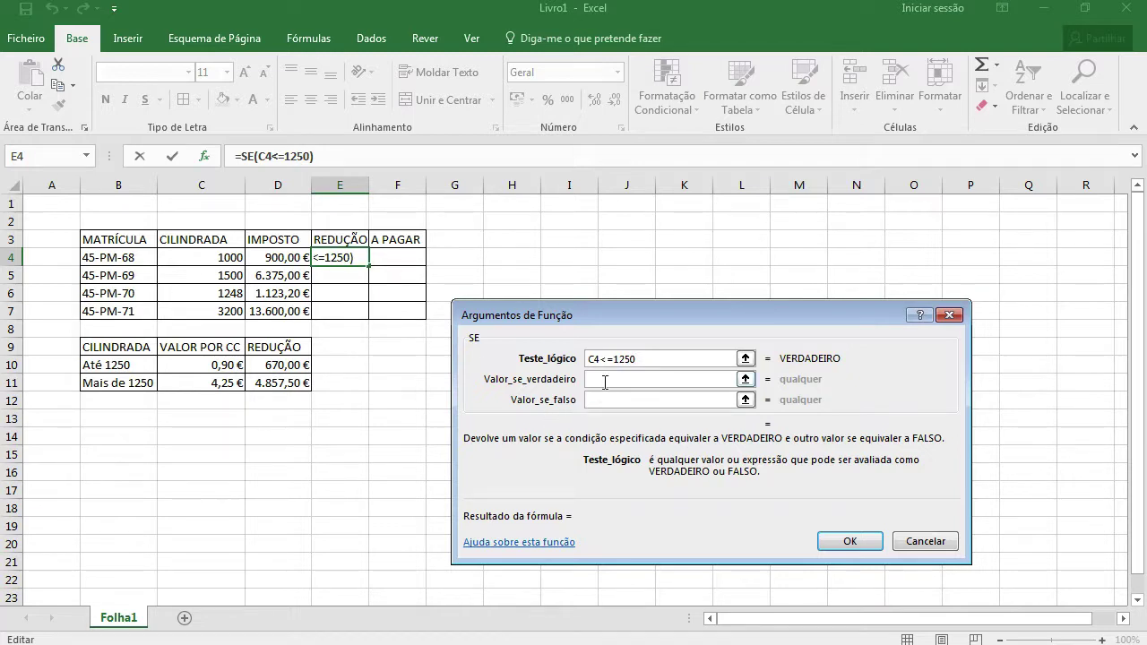
left_click(293, 365)
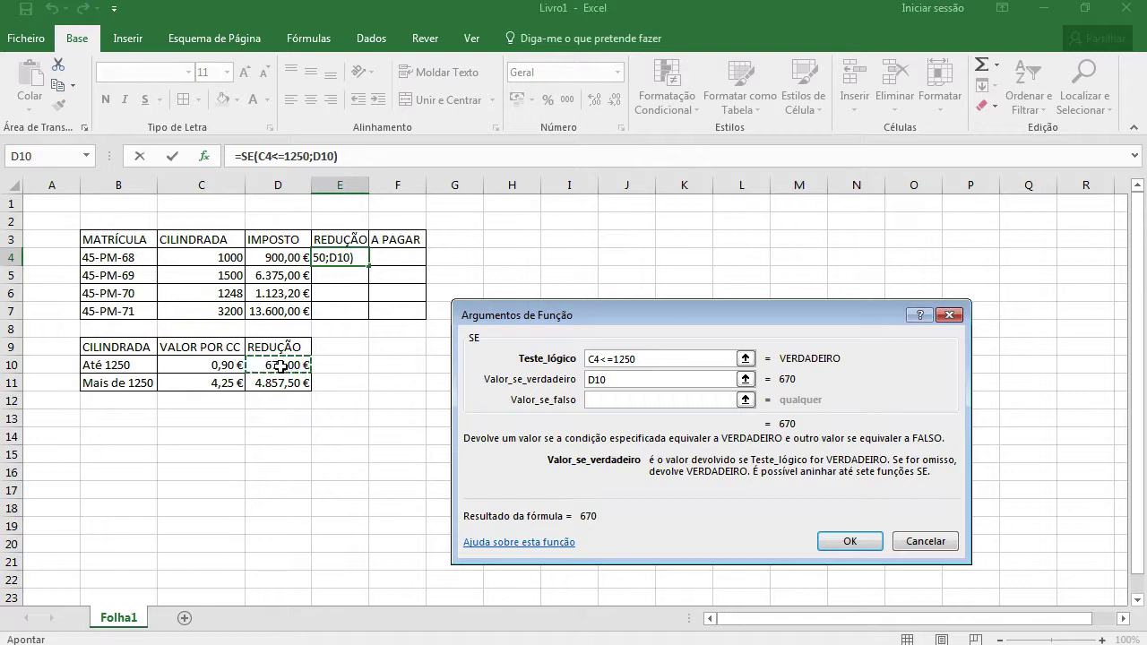
left_click(600, 400)
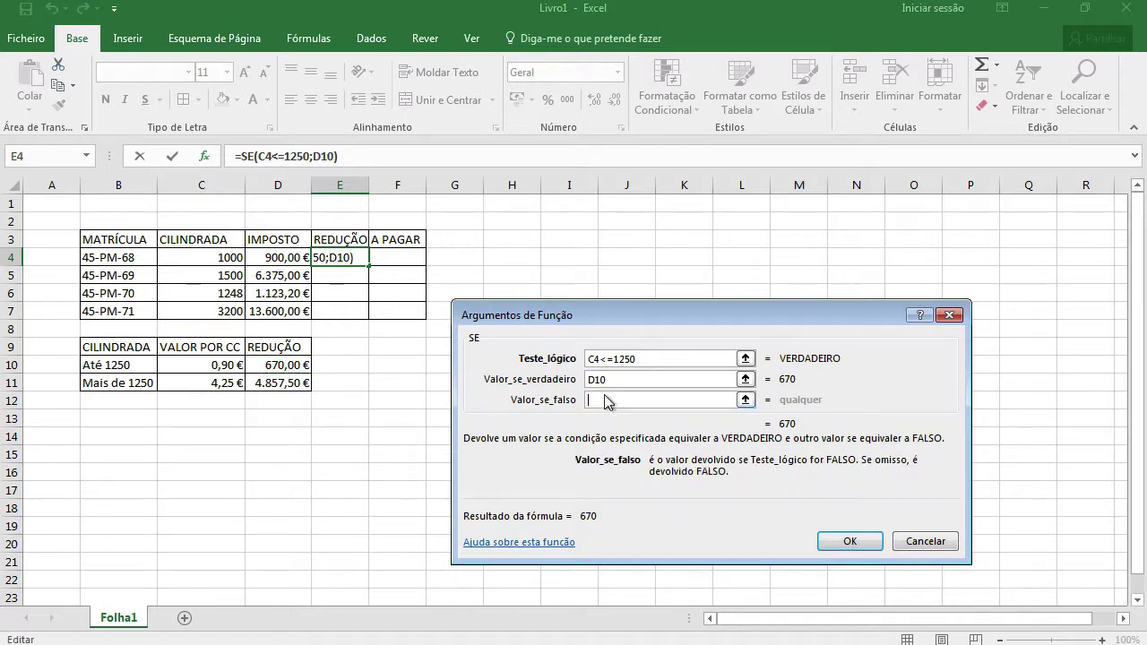
left_click(285, 385)
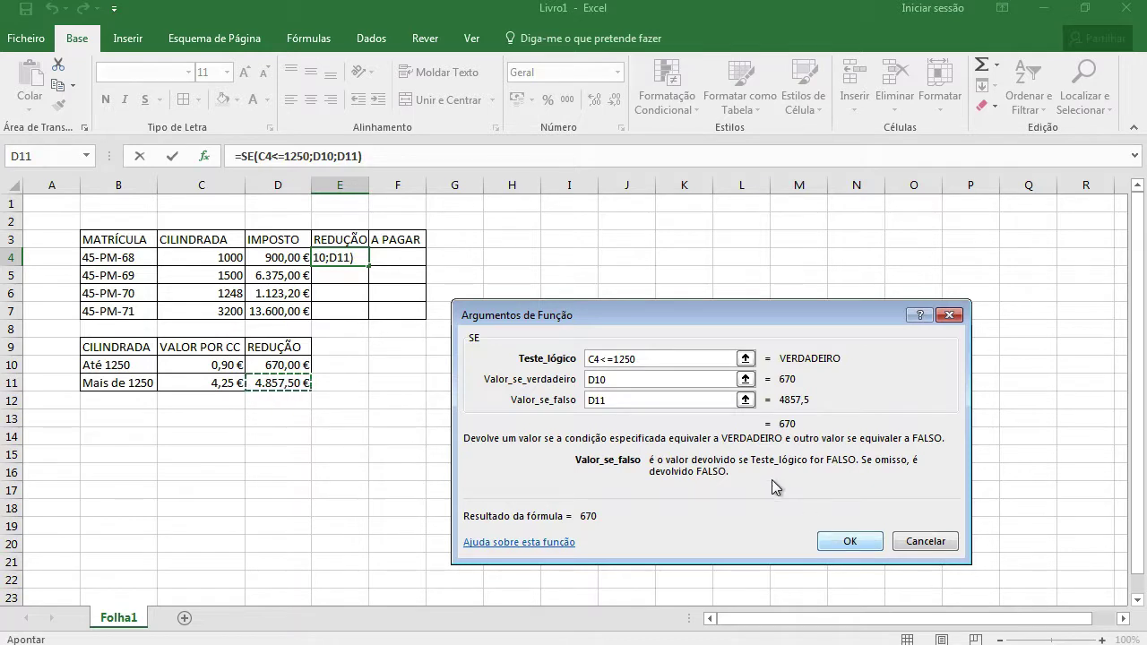
left_click(856, 541)
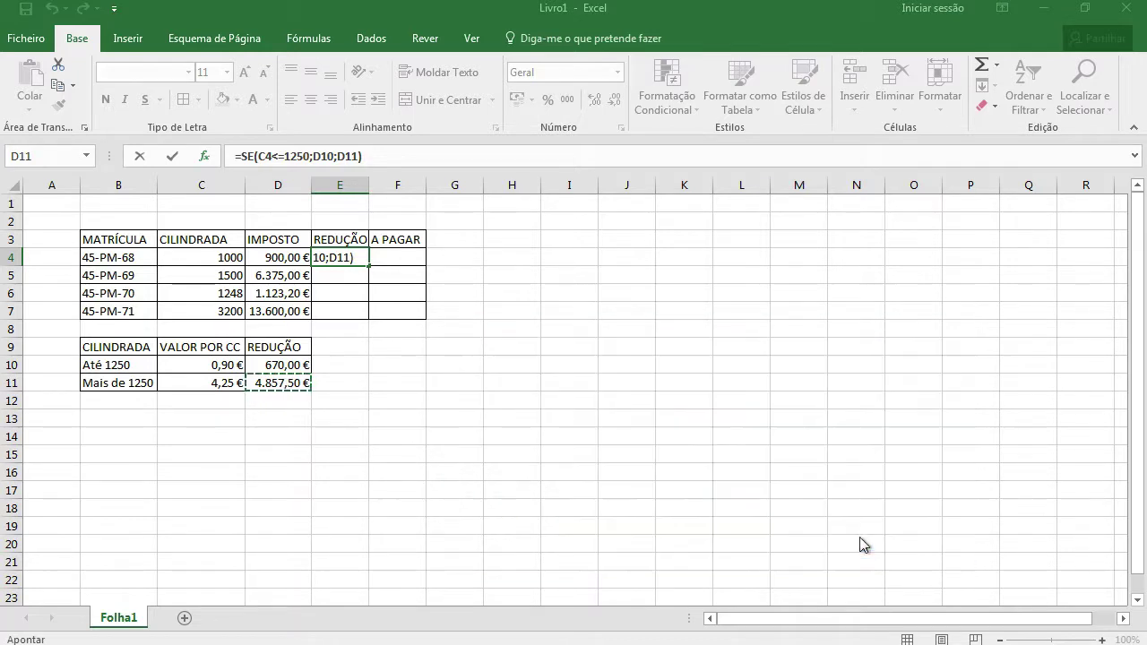
Lock E4's formula to $D$10 and $D$11 and fill it down to E7.
left_click(320, 155)
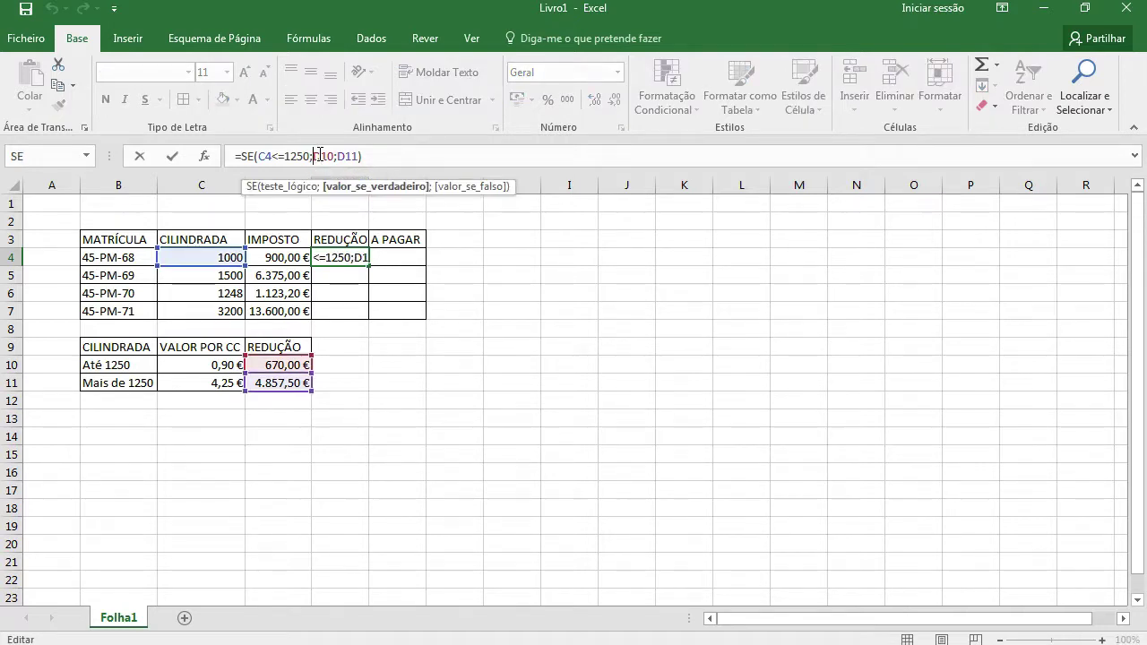
key("F4")
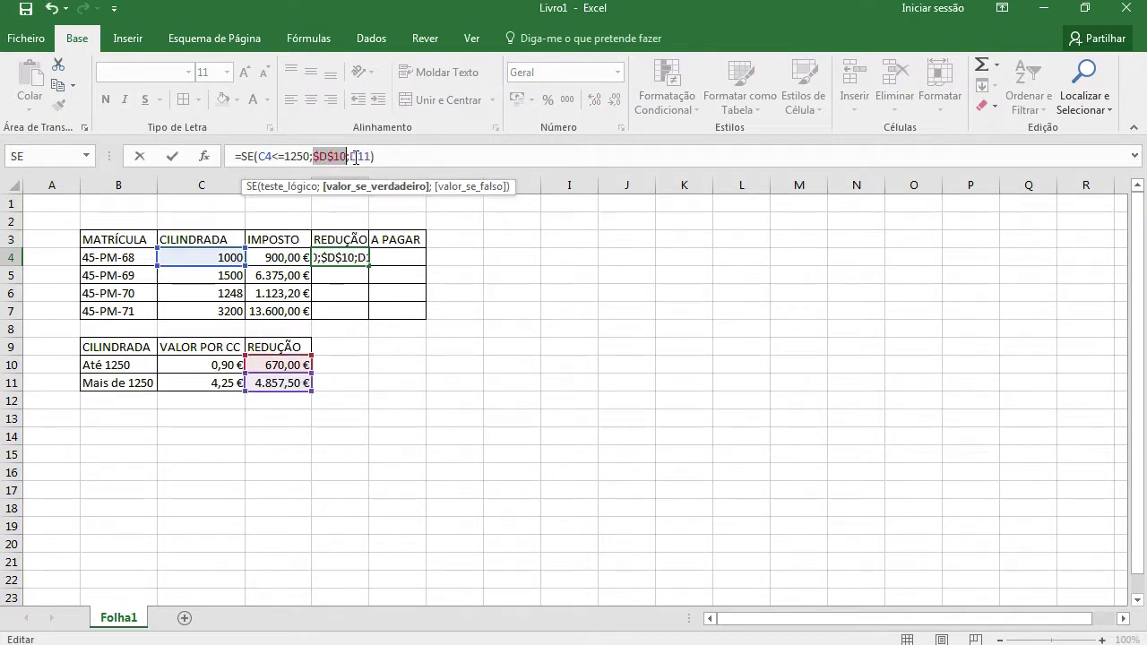
left_click(356, 157)
key("F4")
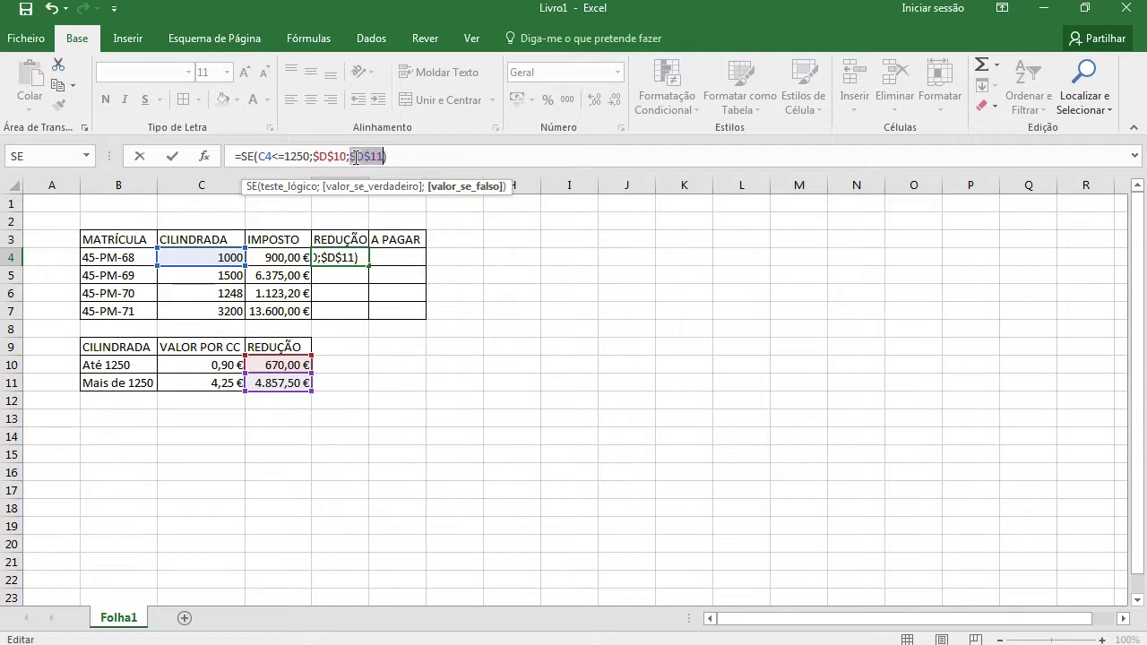
key("Return")
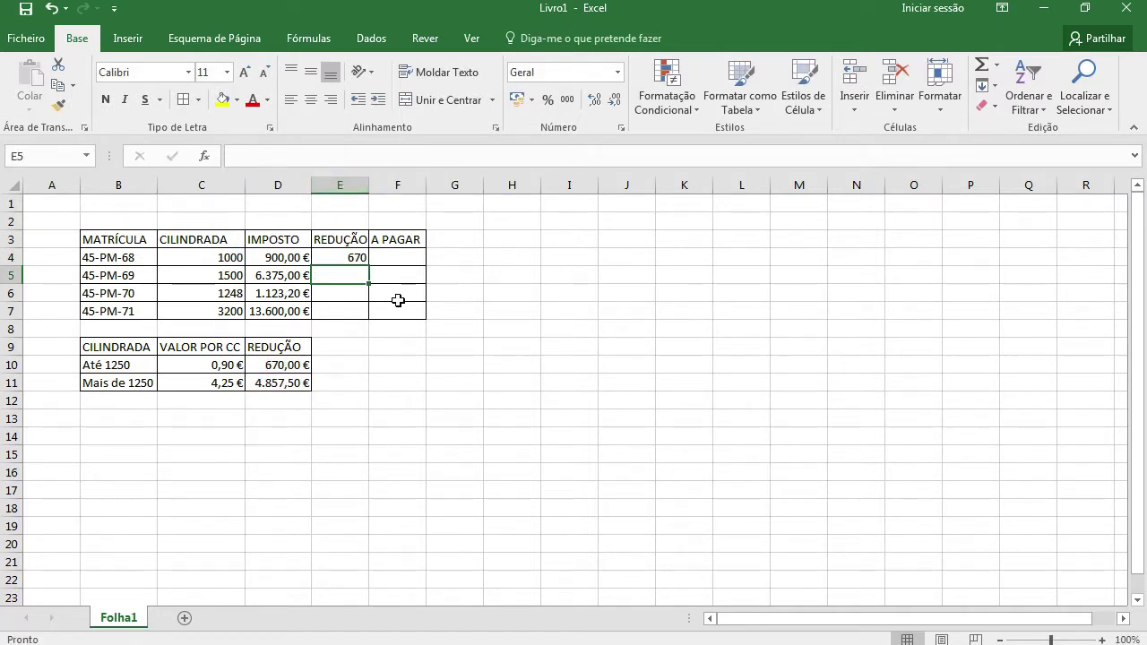
key("Up")
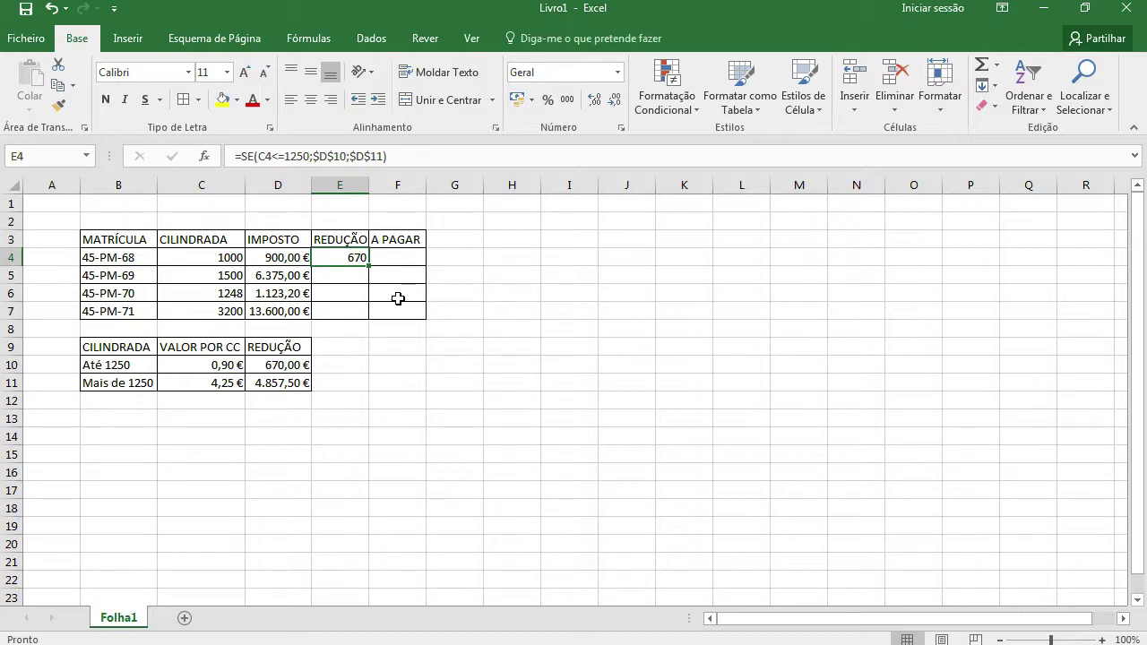
left_click_drag(368, 267, 371, 316)
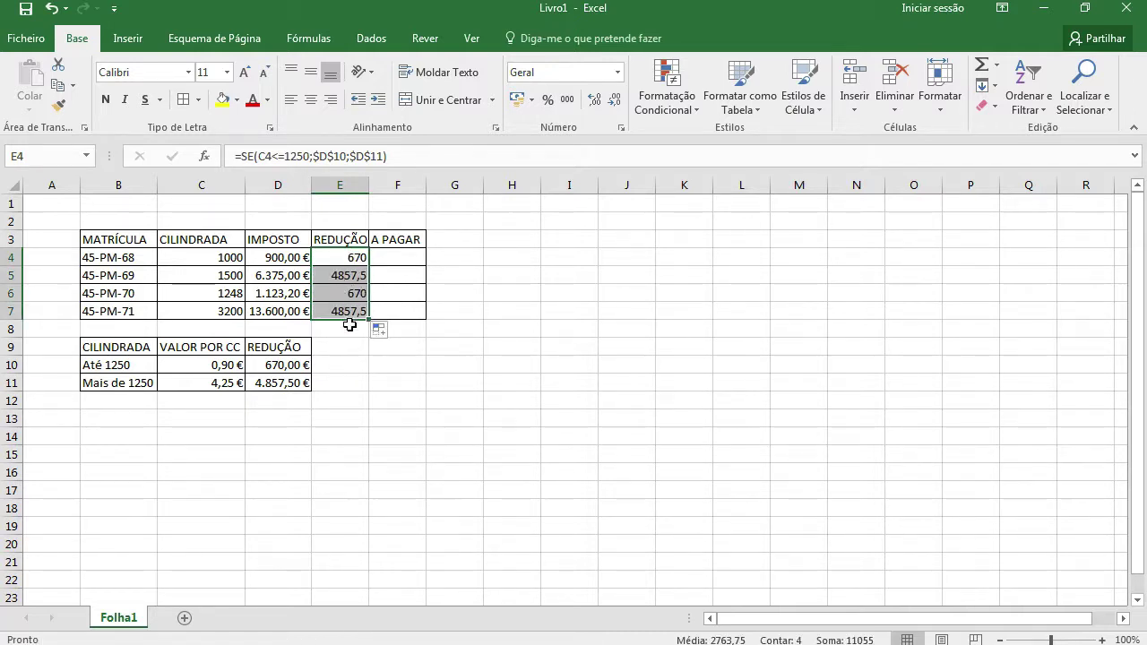
Format the REDUÇÃO results in E4:E7 as euro currency (Moeda).
left_click(618, 72)
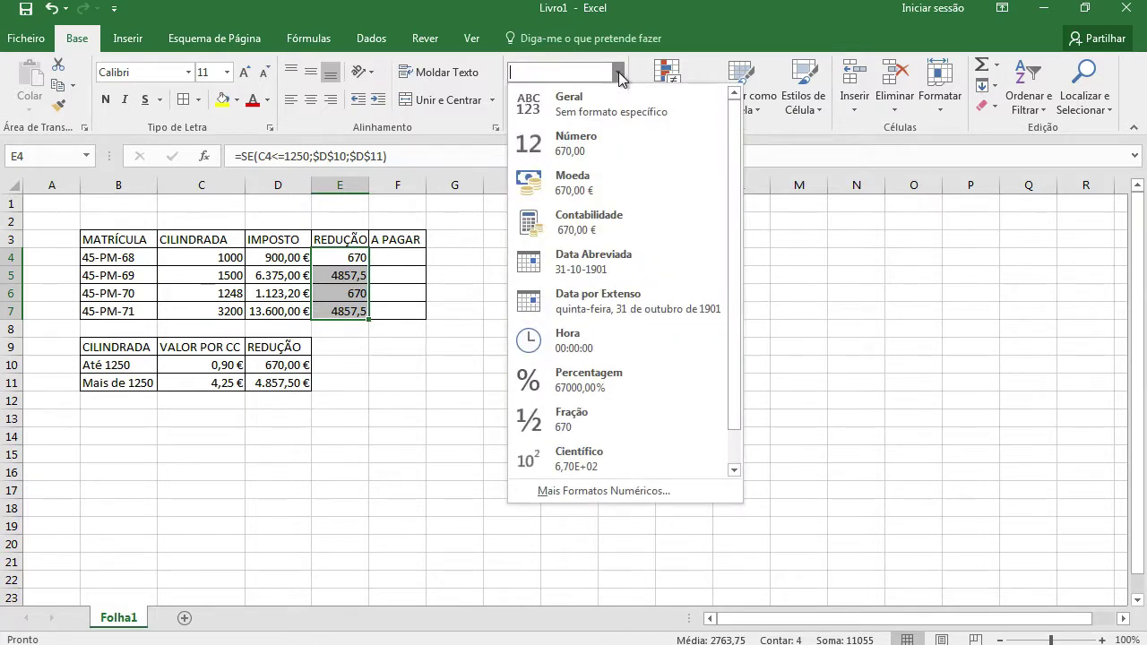
left_click(565, 148)
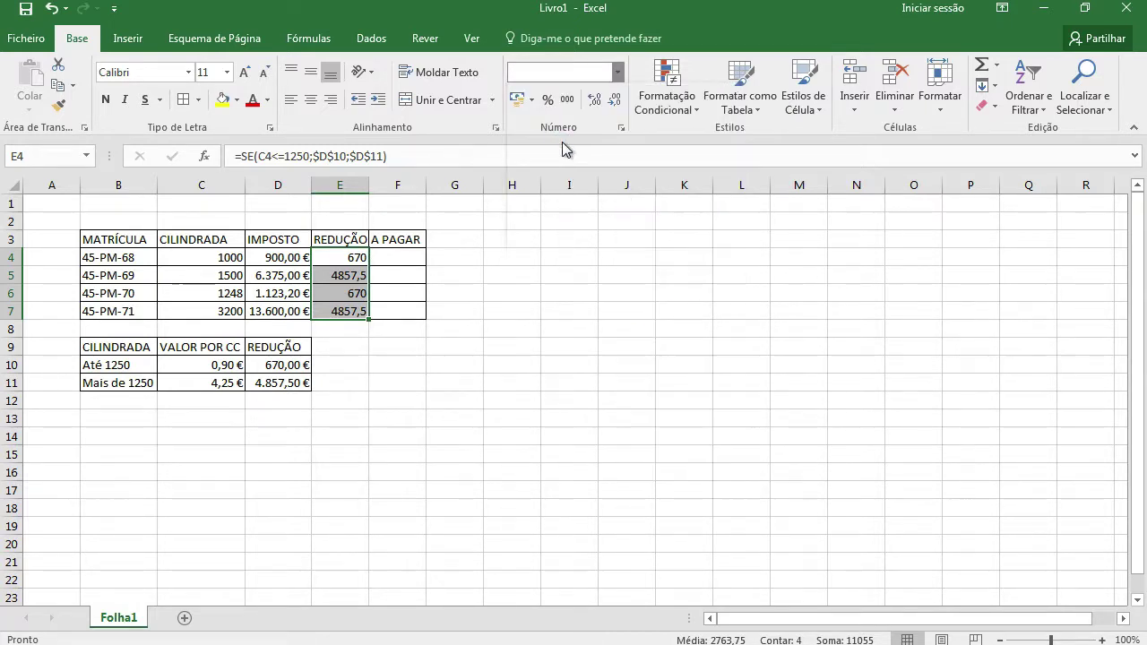
left_click(618, 72)
left_click(668, 178)
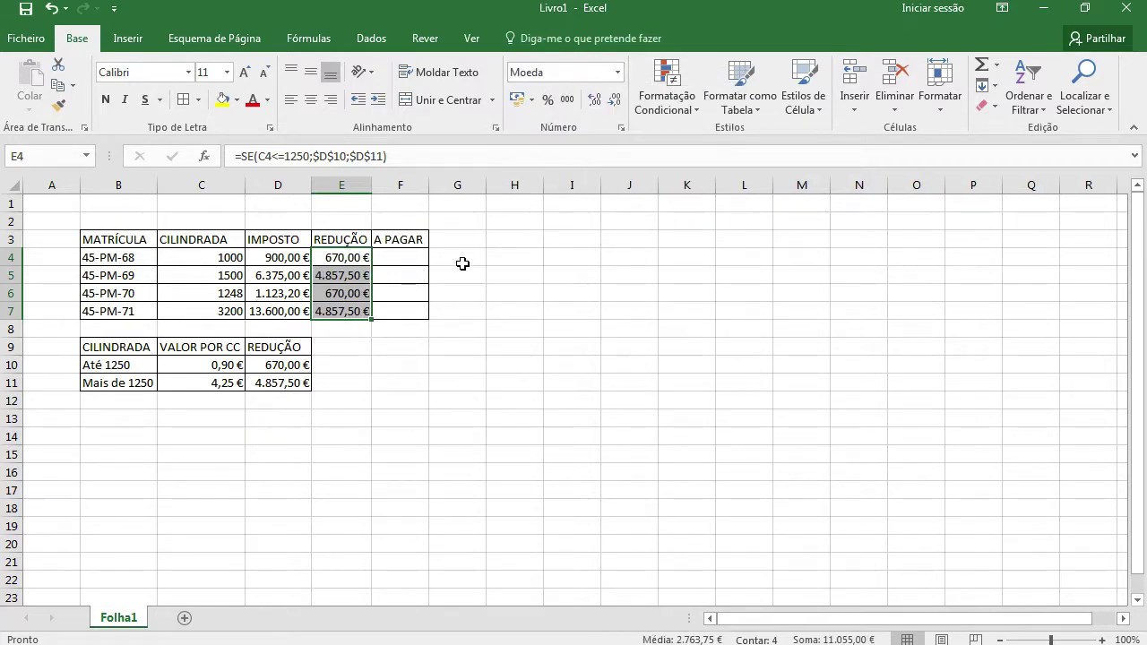
left_click(414, 257)
type("=")
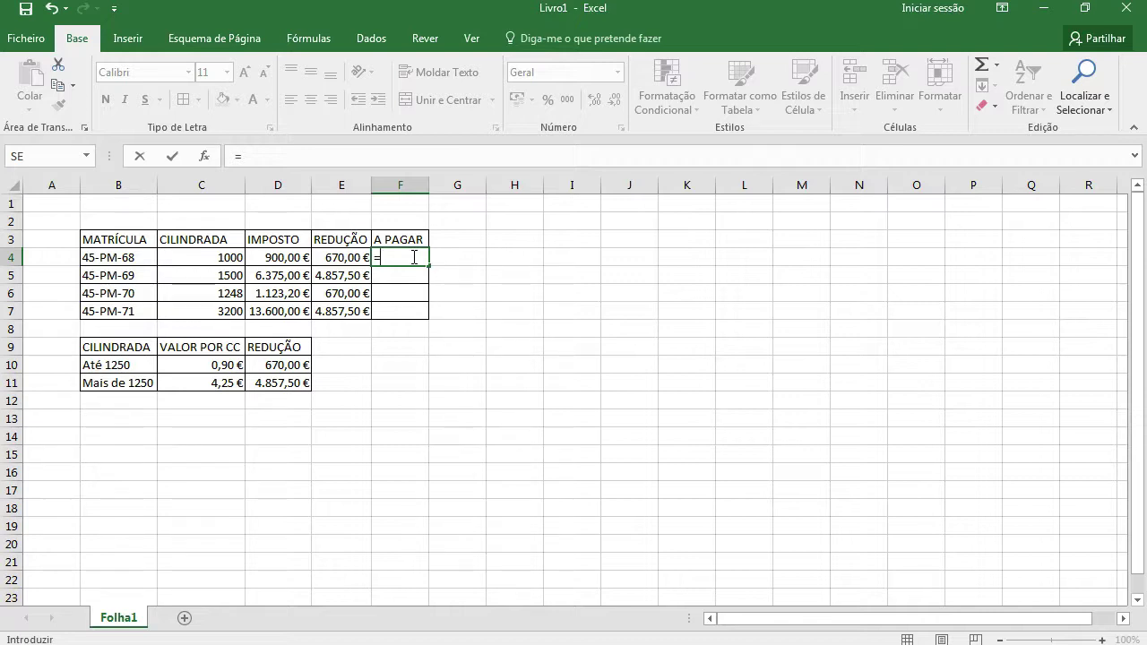
Enter =D4-E4 in F4, fill it down to F7, and widen column F to show every amount.
left_click(286, 257)
type("-")
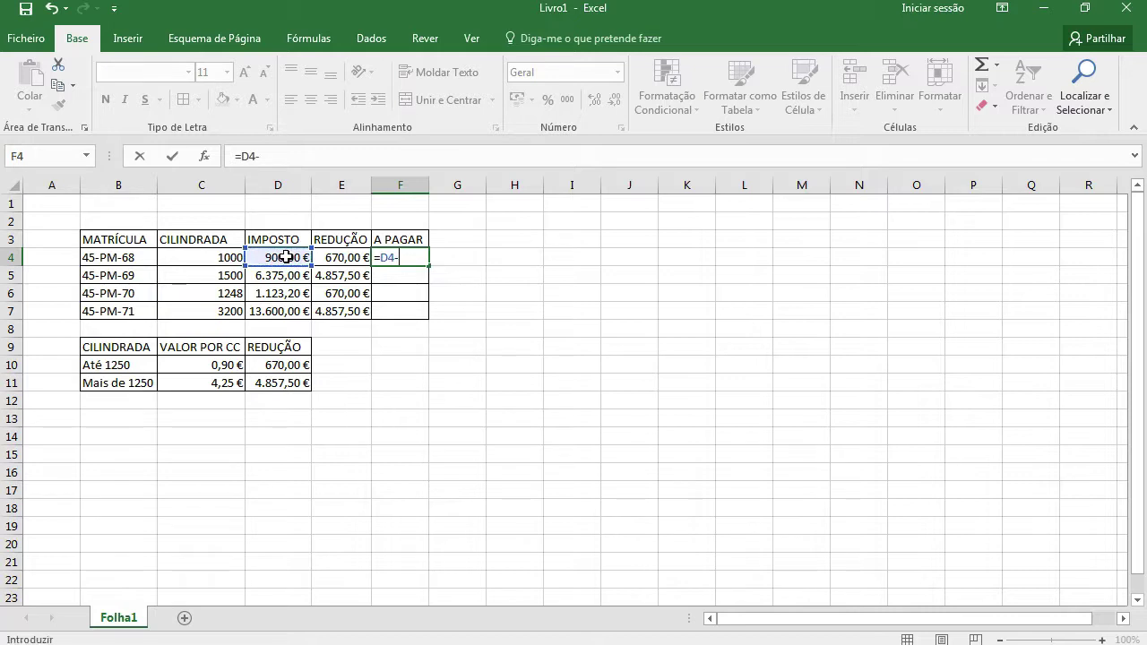
left_click(354, 257)
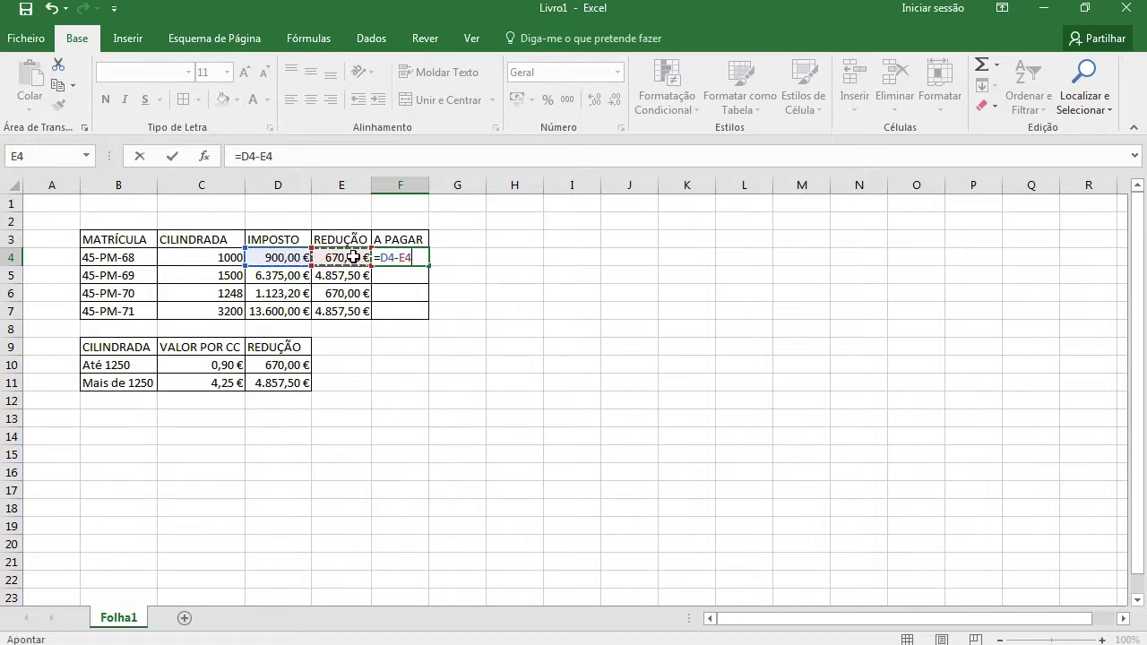
key("Return")
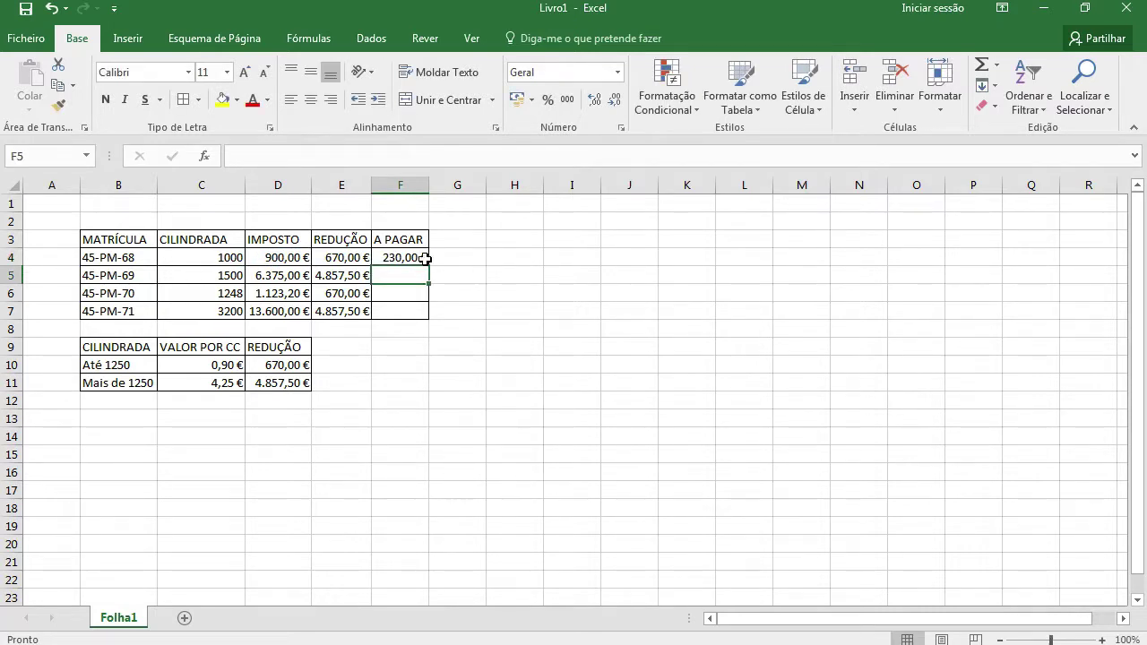
left_click(427, 260)
left_click_drag(428, 267, 426, 318)
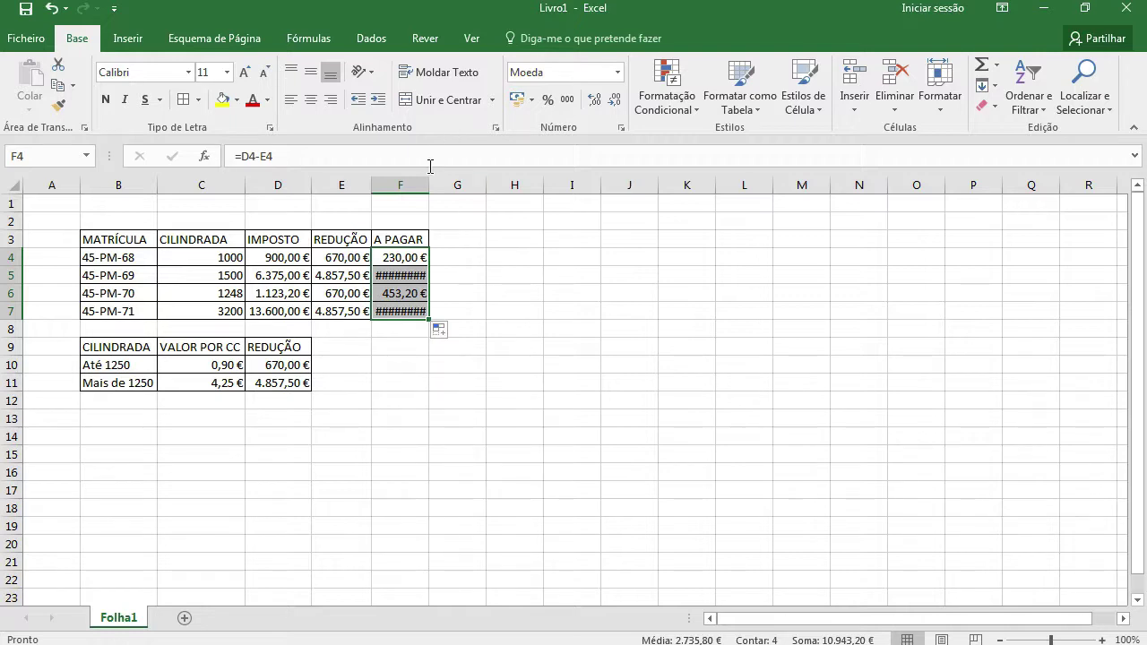
left_click_drag(424, 188, 432, 187)
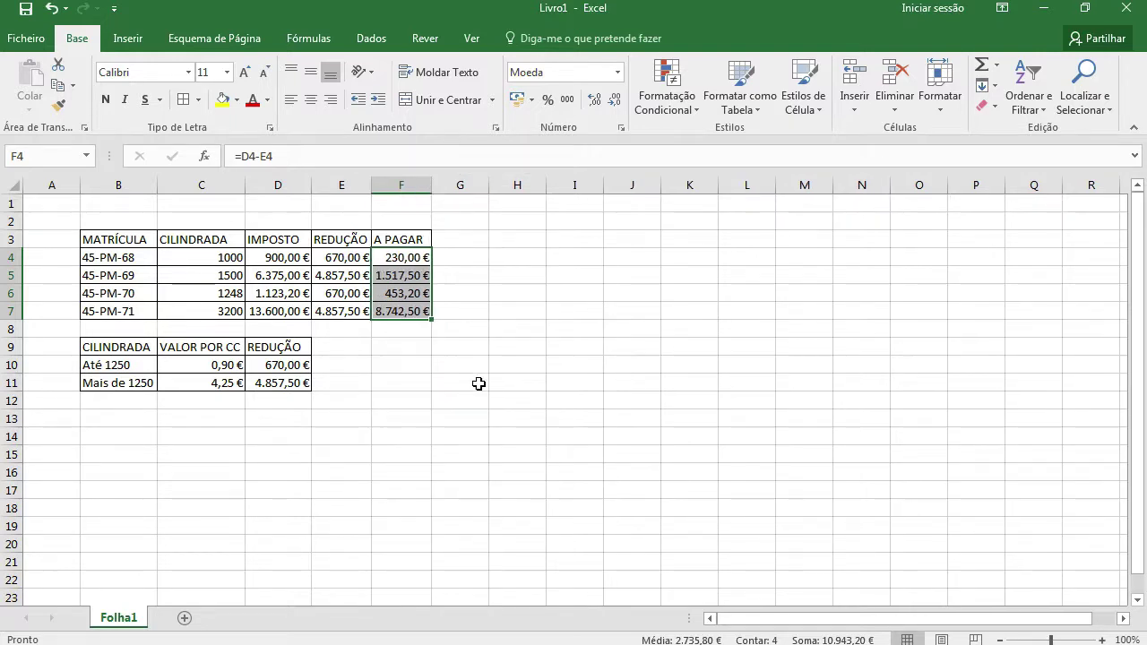
left_click(505, 420)
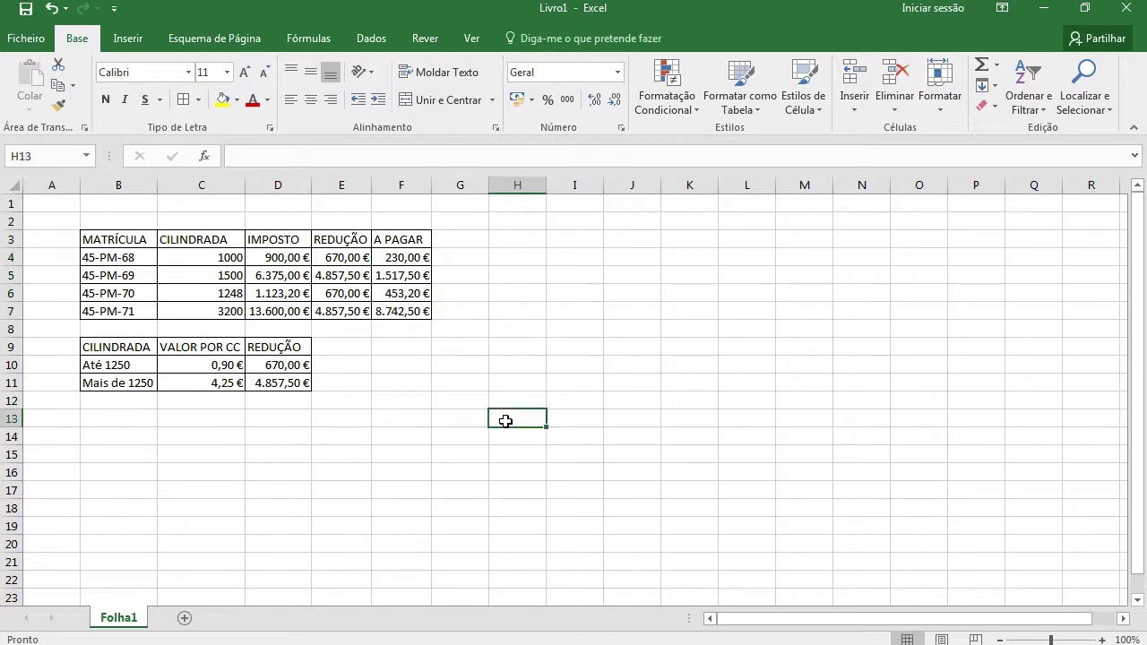
Replace the sheet tab name Folha1 with 'Ficha 14'.
double_click(121, 618)
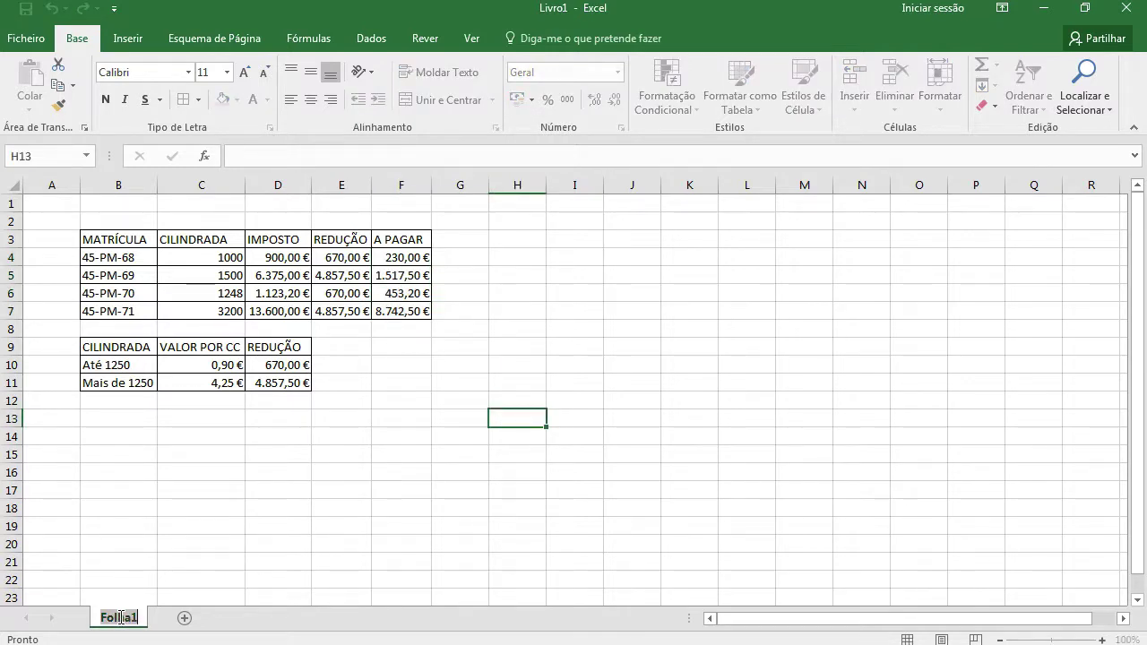
key("BackSpace")
key("BackSpace")
key("BackSpace")
key("BackSpace")
key("BackSpace")
key("BackSpace")
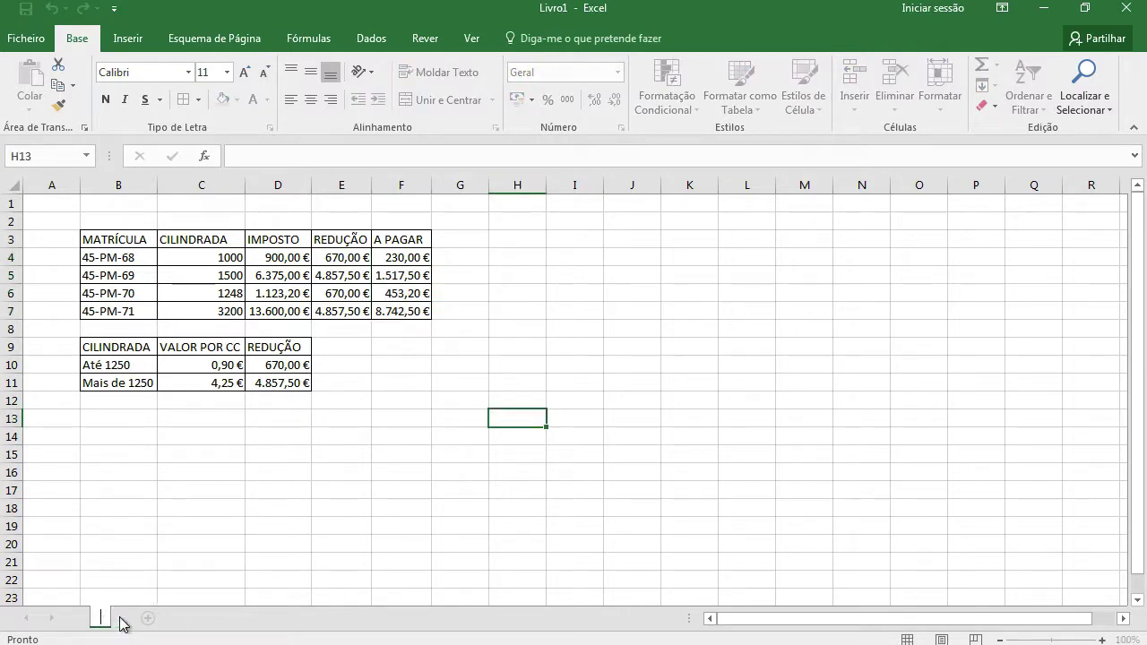
type("Ficha")
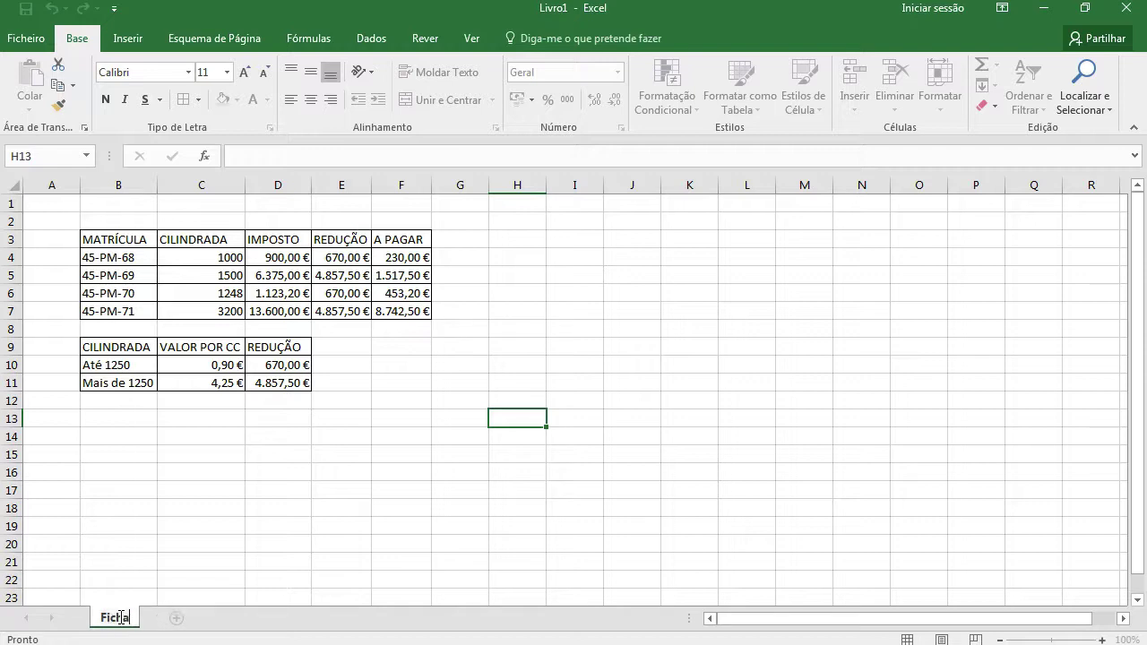
type(" 14")
key("Return")
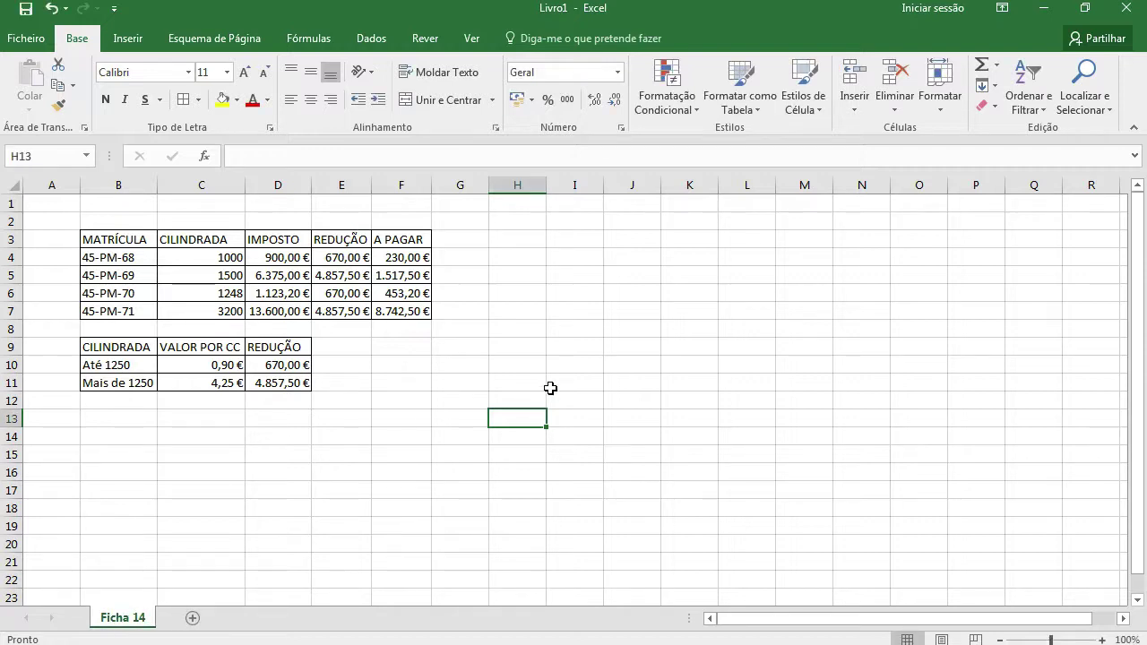
left_click(550, 387)
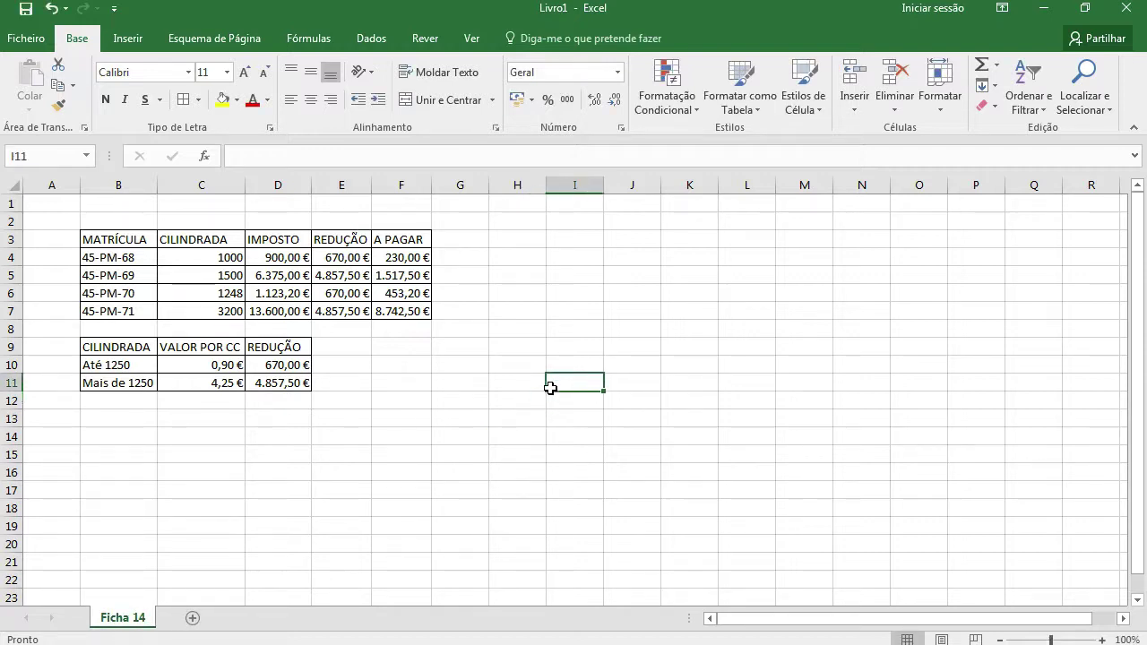